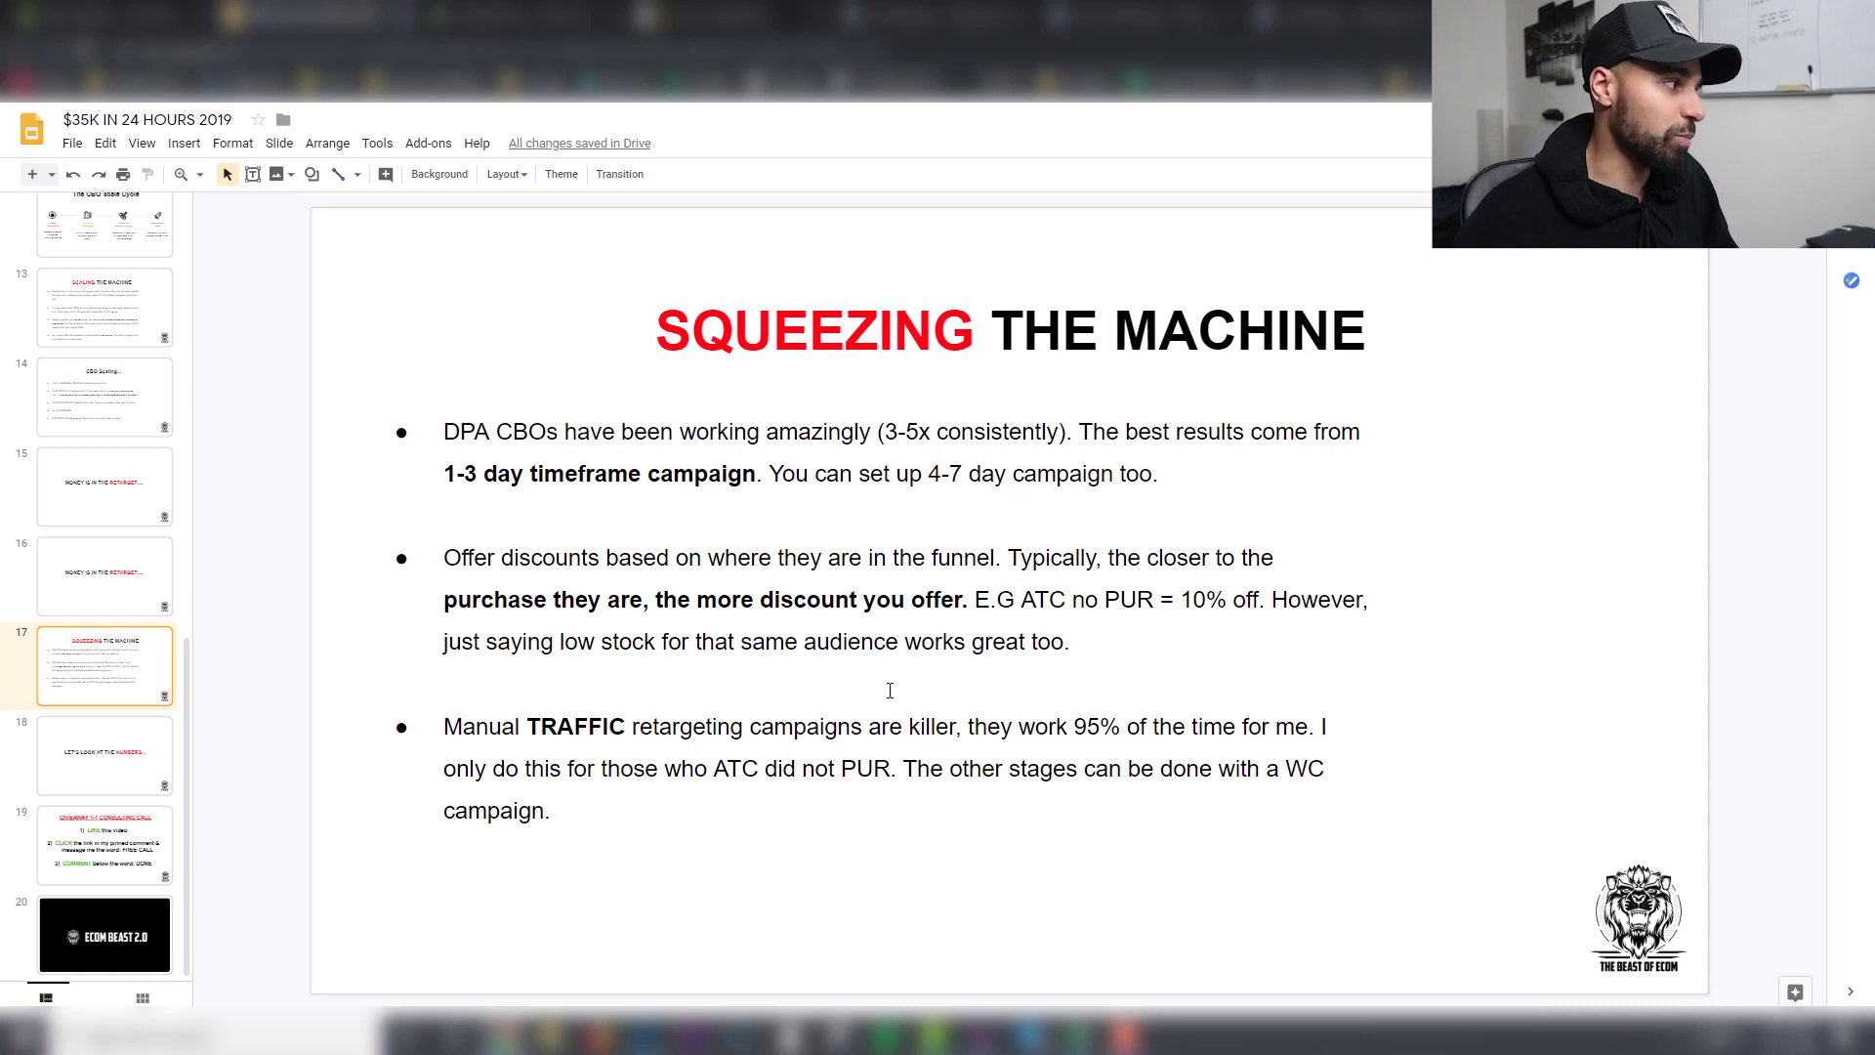
Step: On the DEMO PRODUCT sheet of the 35K BREAKDOWN spreadsheet, set the COGS to £4.00
click(95, 761)
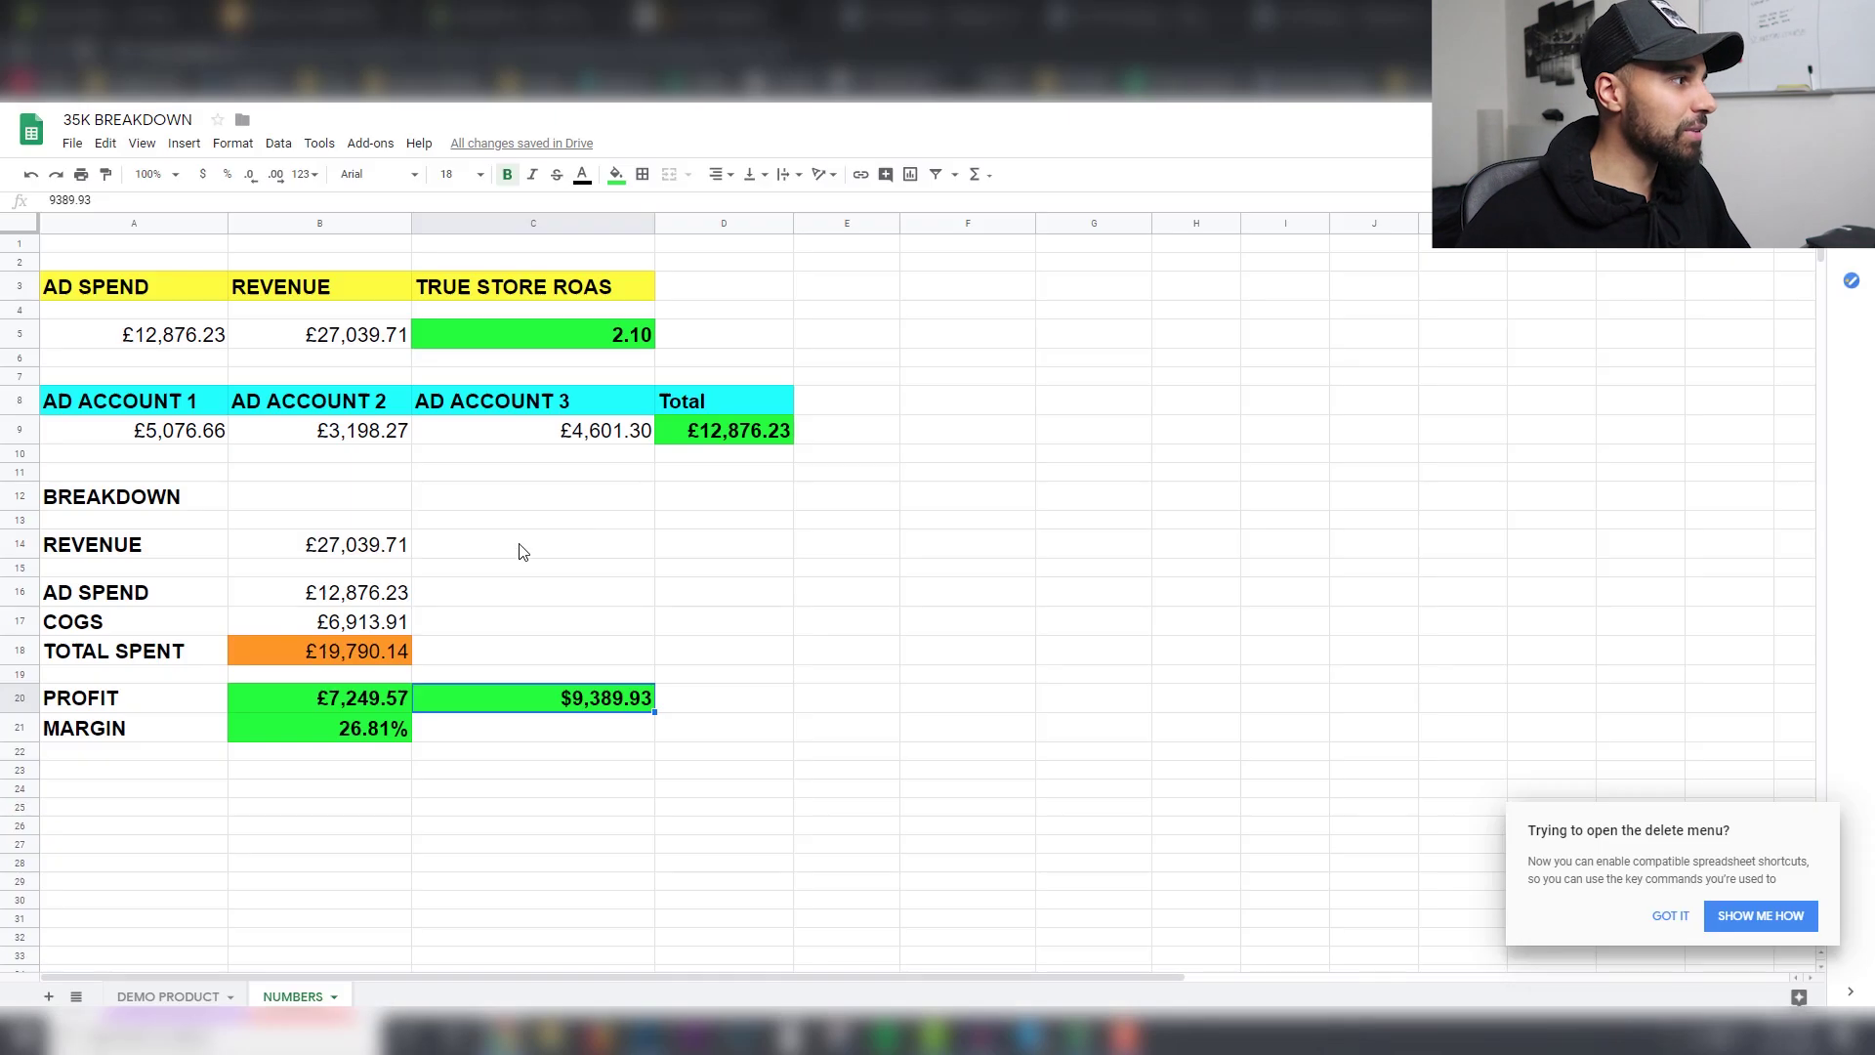
click(153, 995)
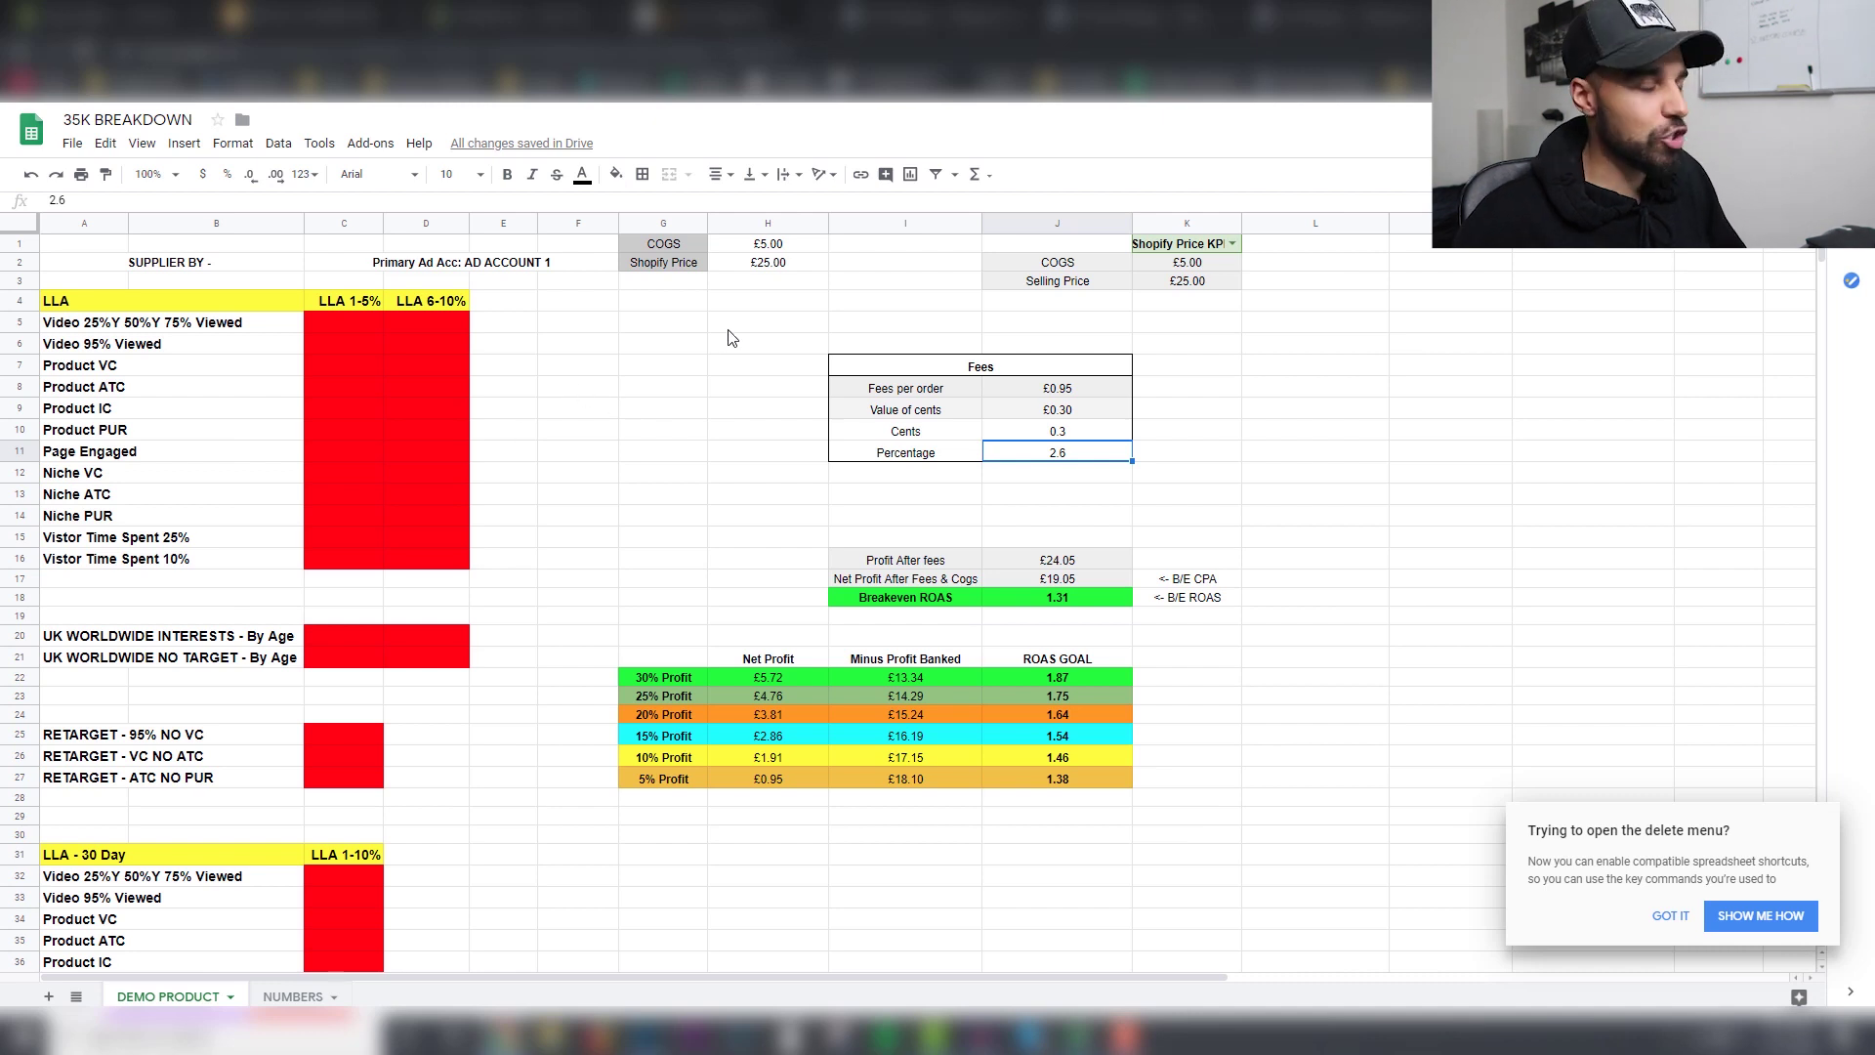
click(778, 246)
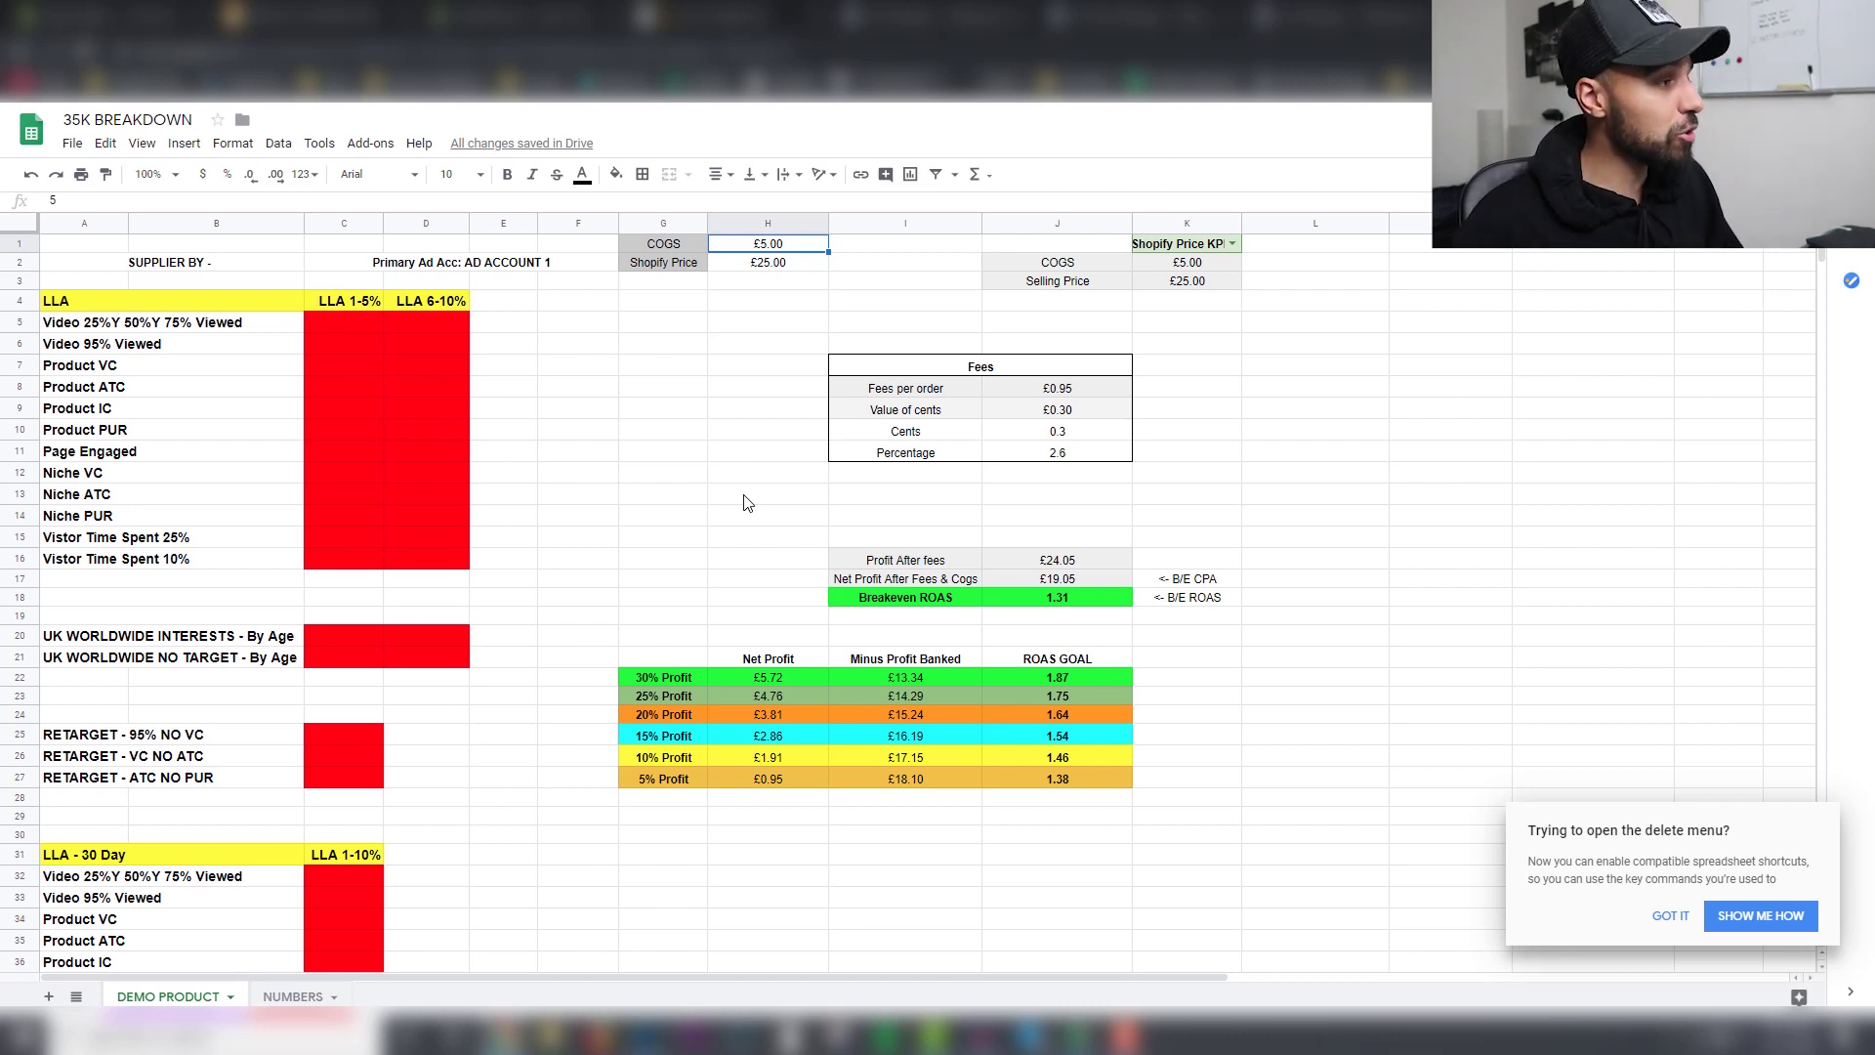
double_click(792, 250)
double_click(768, 247)
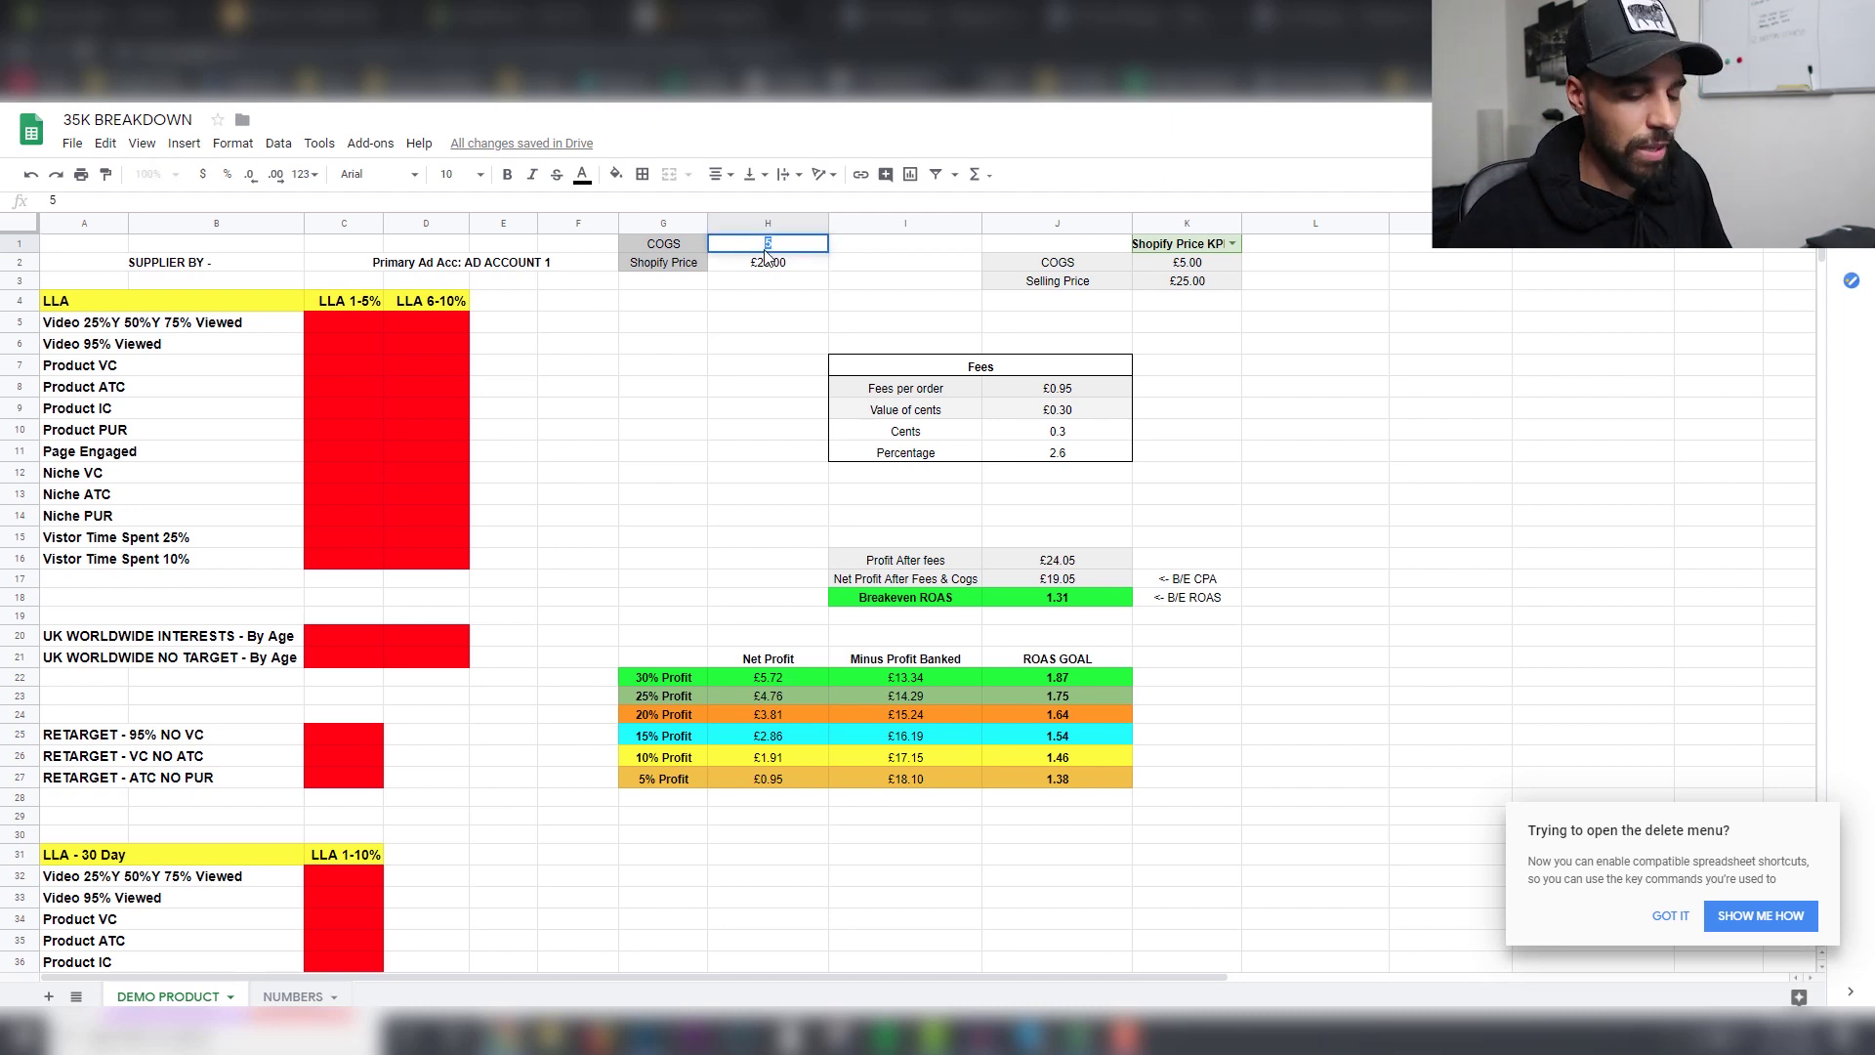
text(4)
click(735, 326)
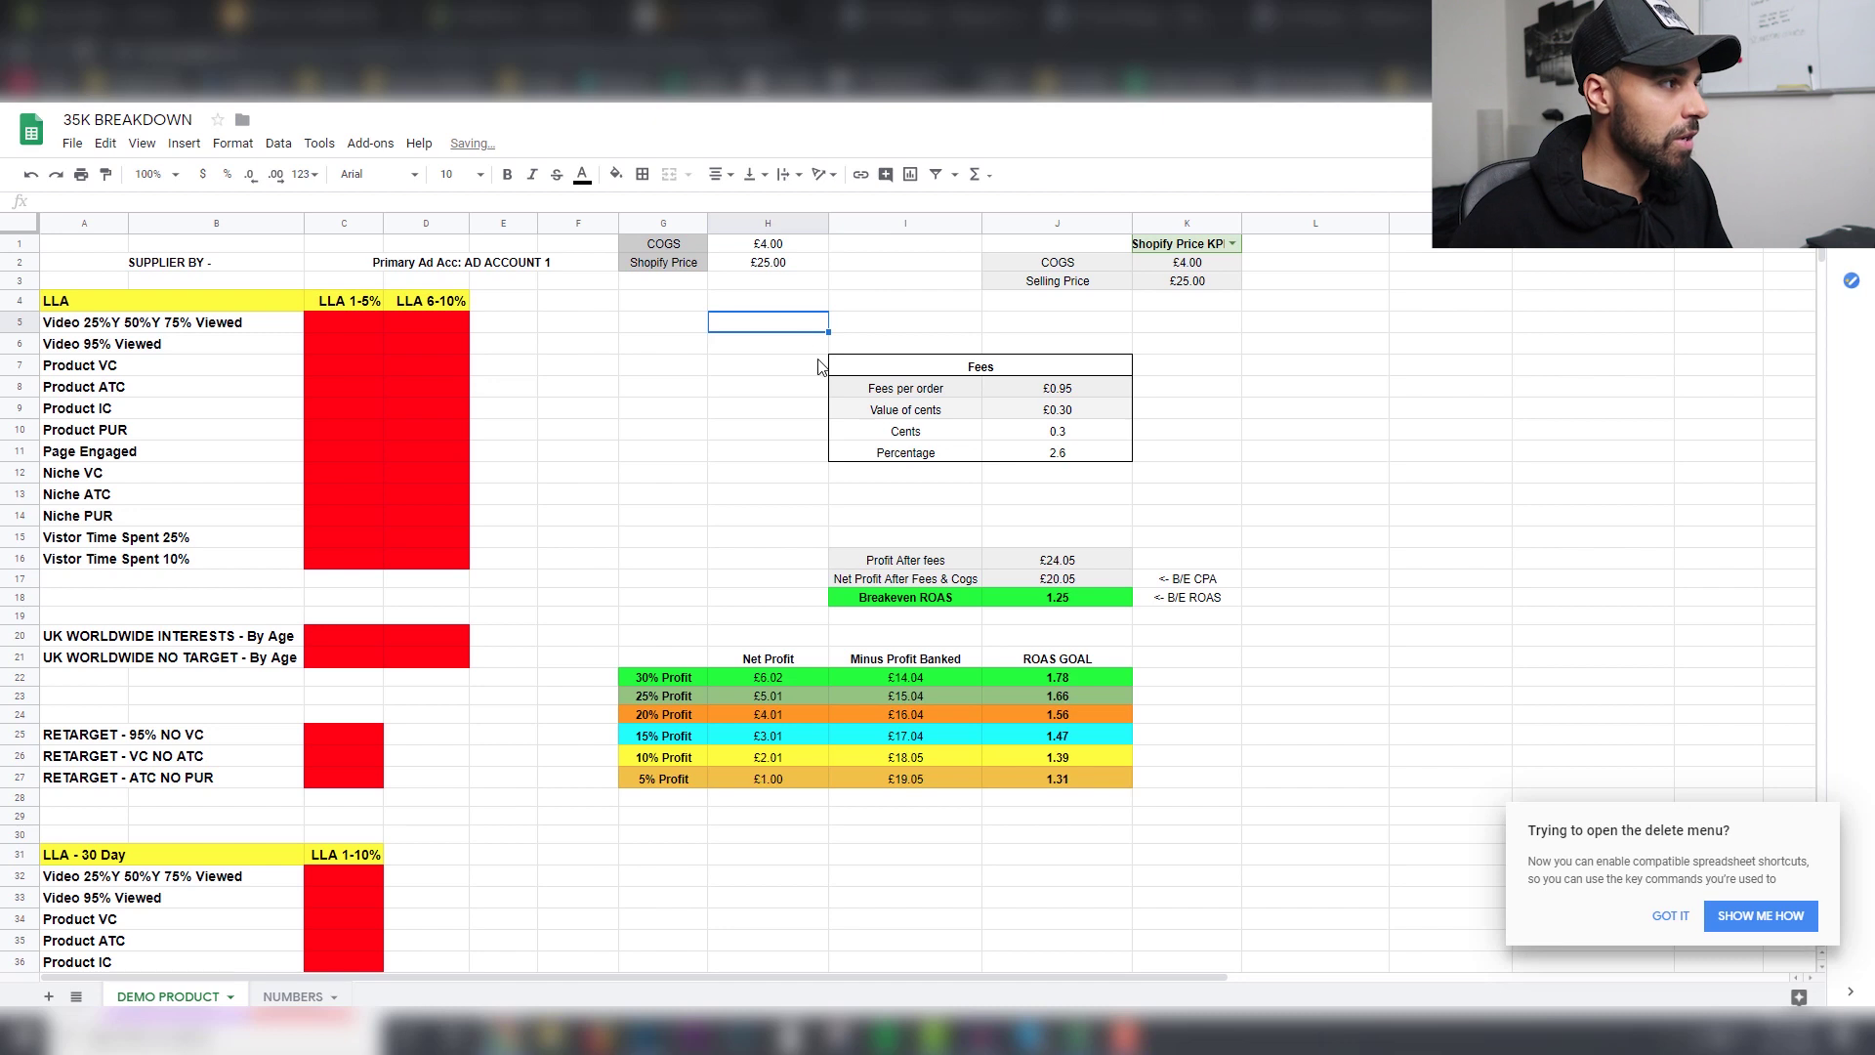
Step: Examine the Shopify price, the breakeven ROAS and the ROAS goals for the 5%, 20% and 30% profit levels
click(772, 263)
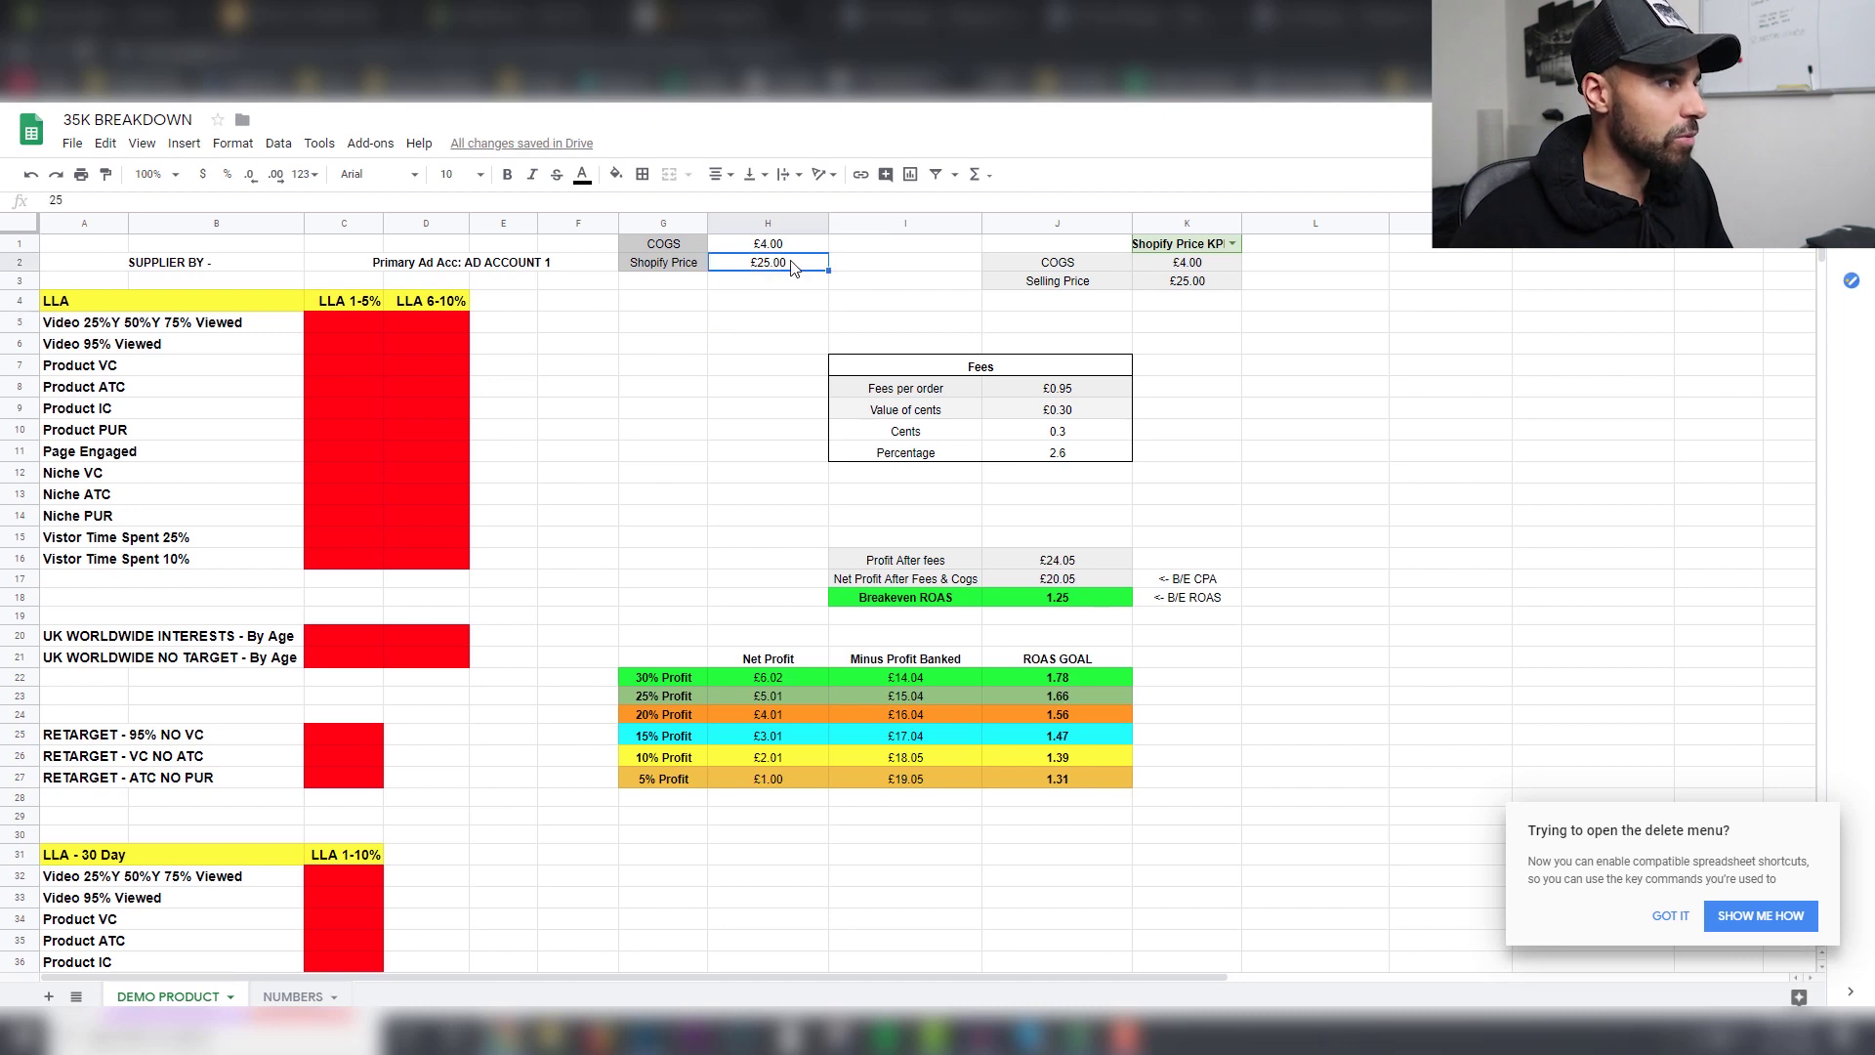
click(768, 394)
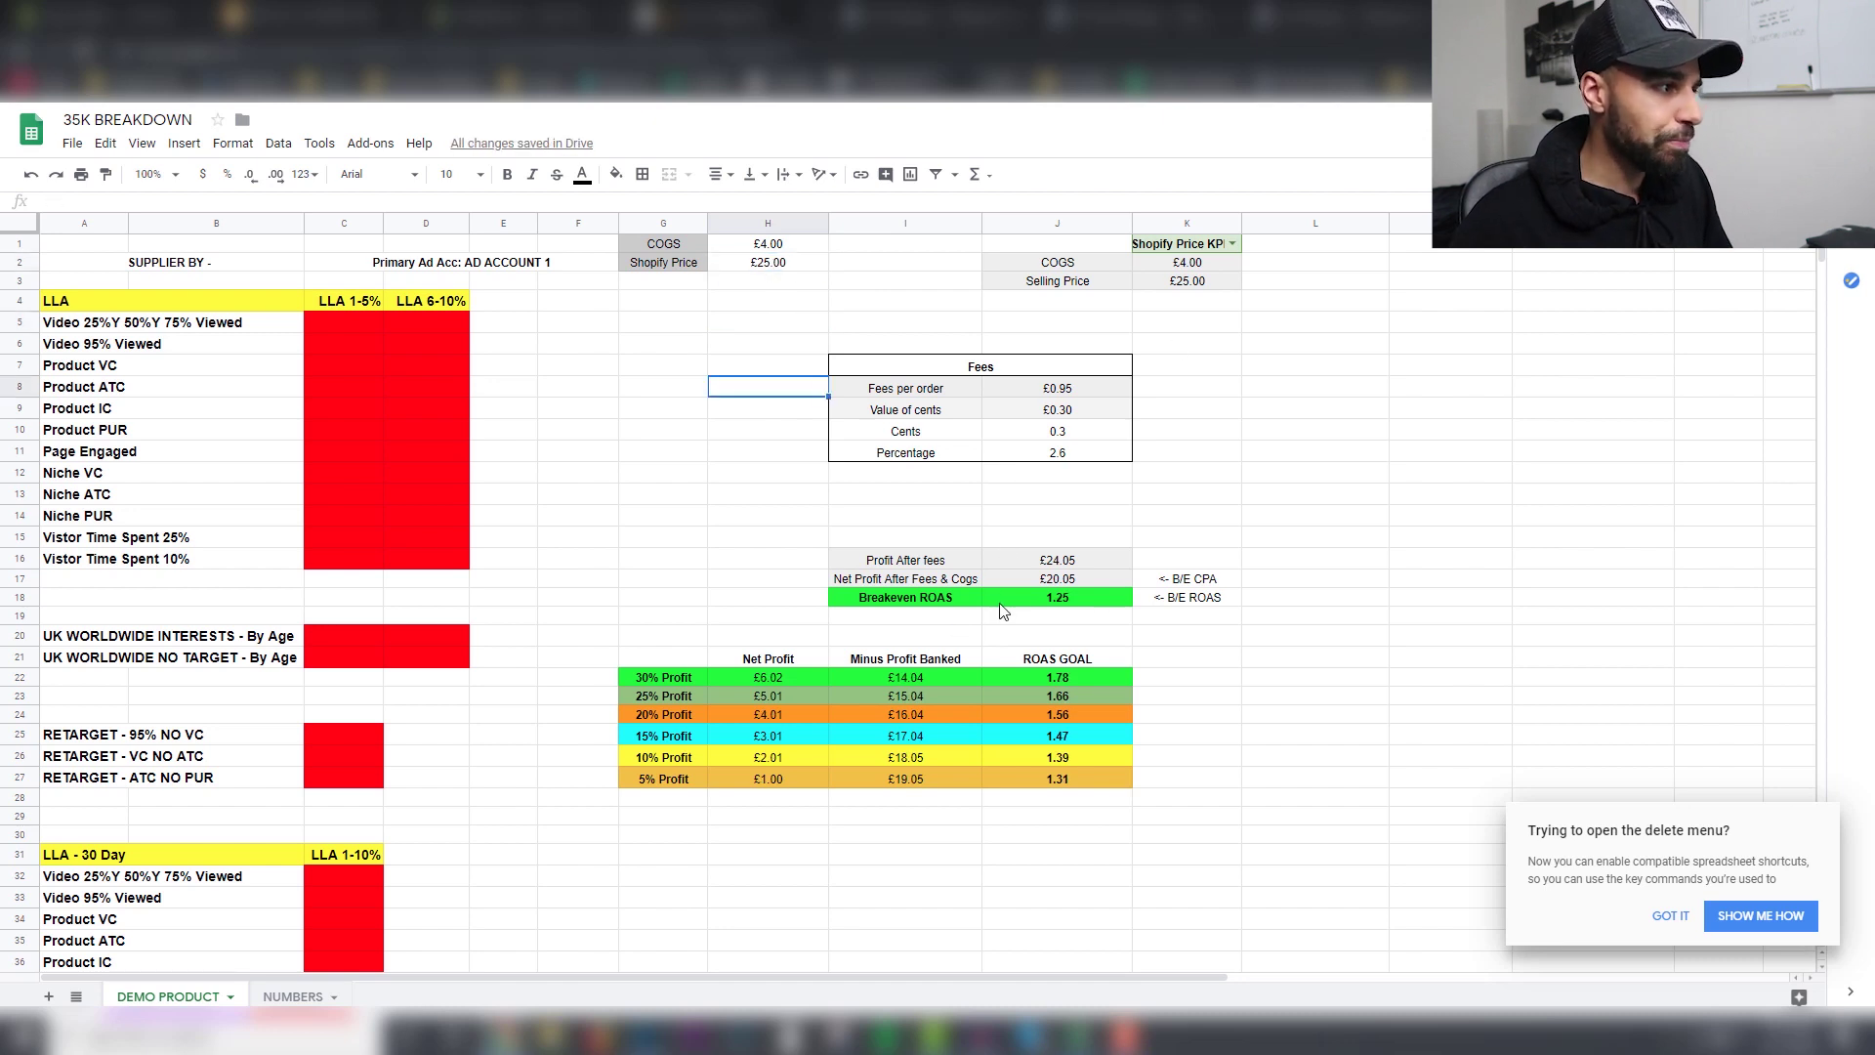
click(1050, 602)
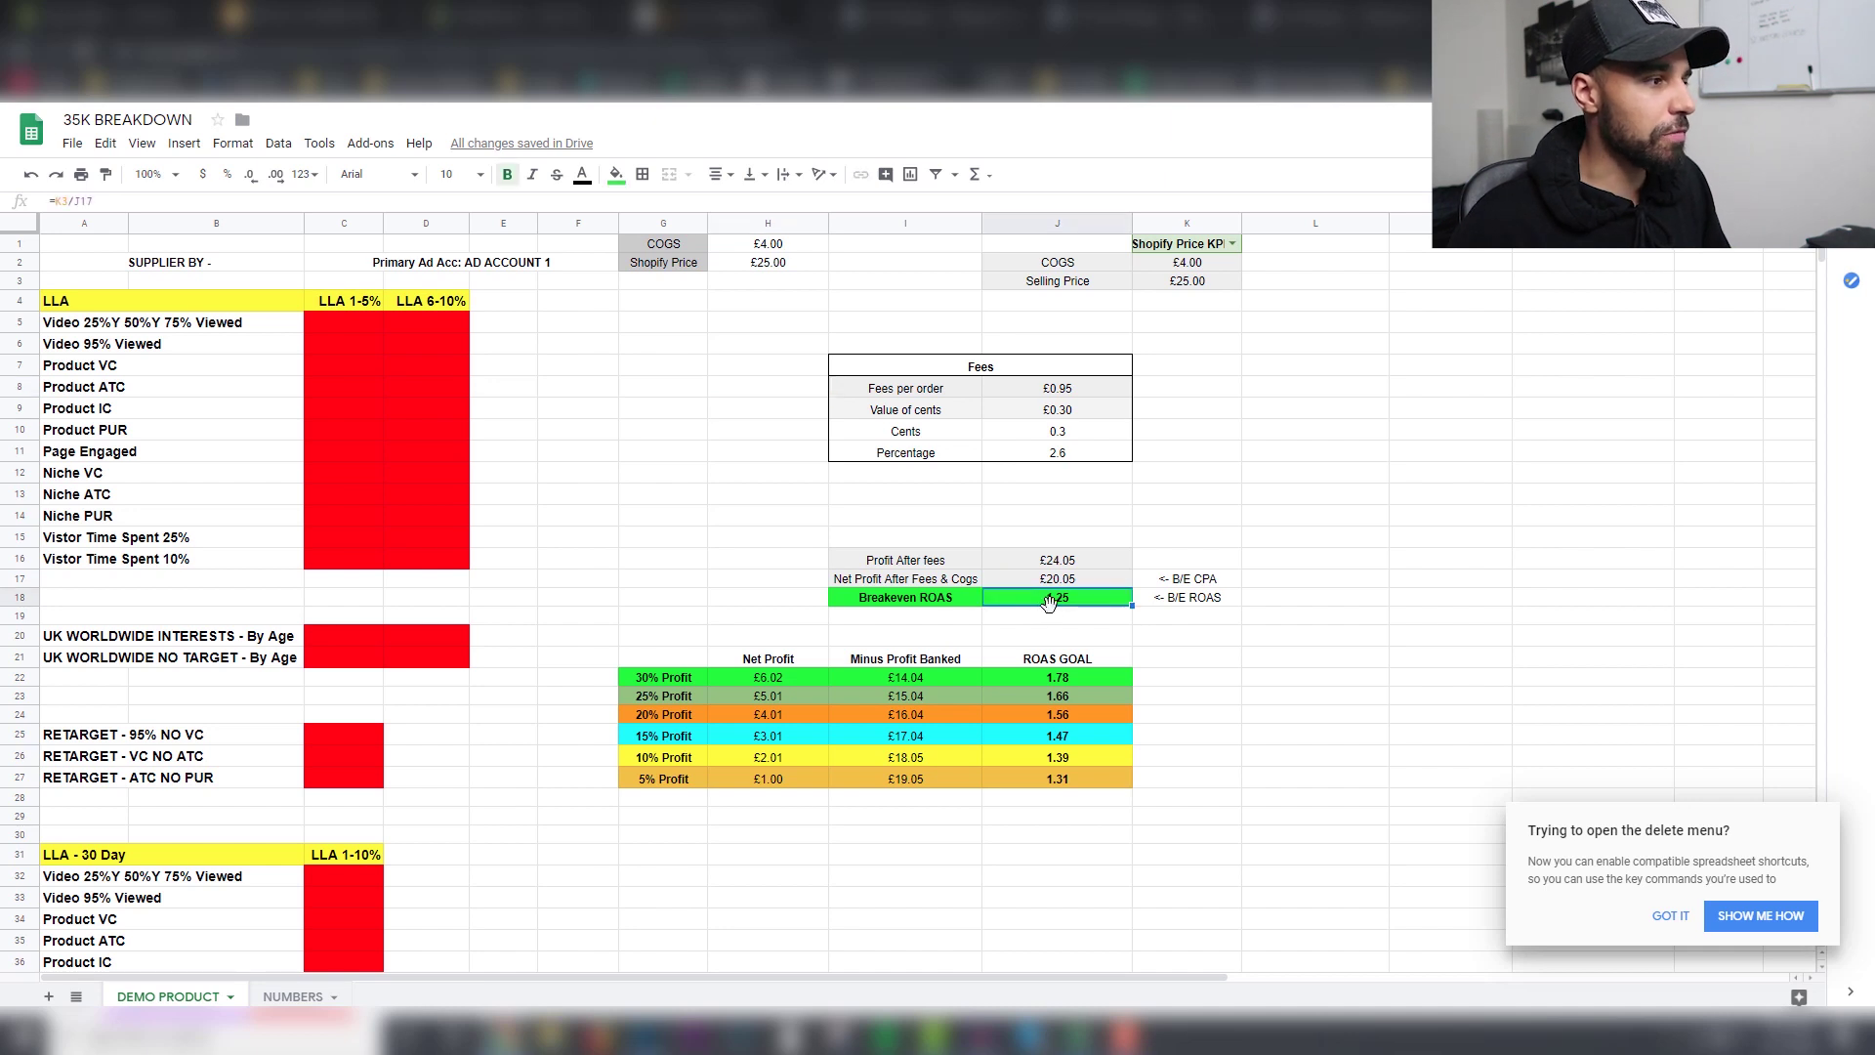
click(639, 786)
click(1080, 787)
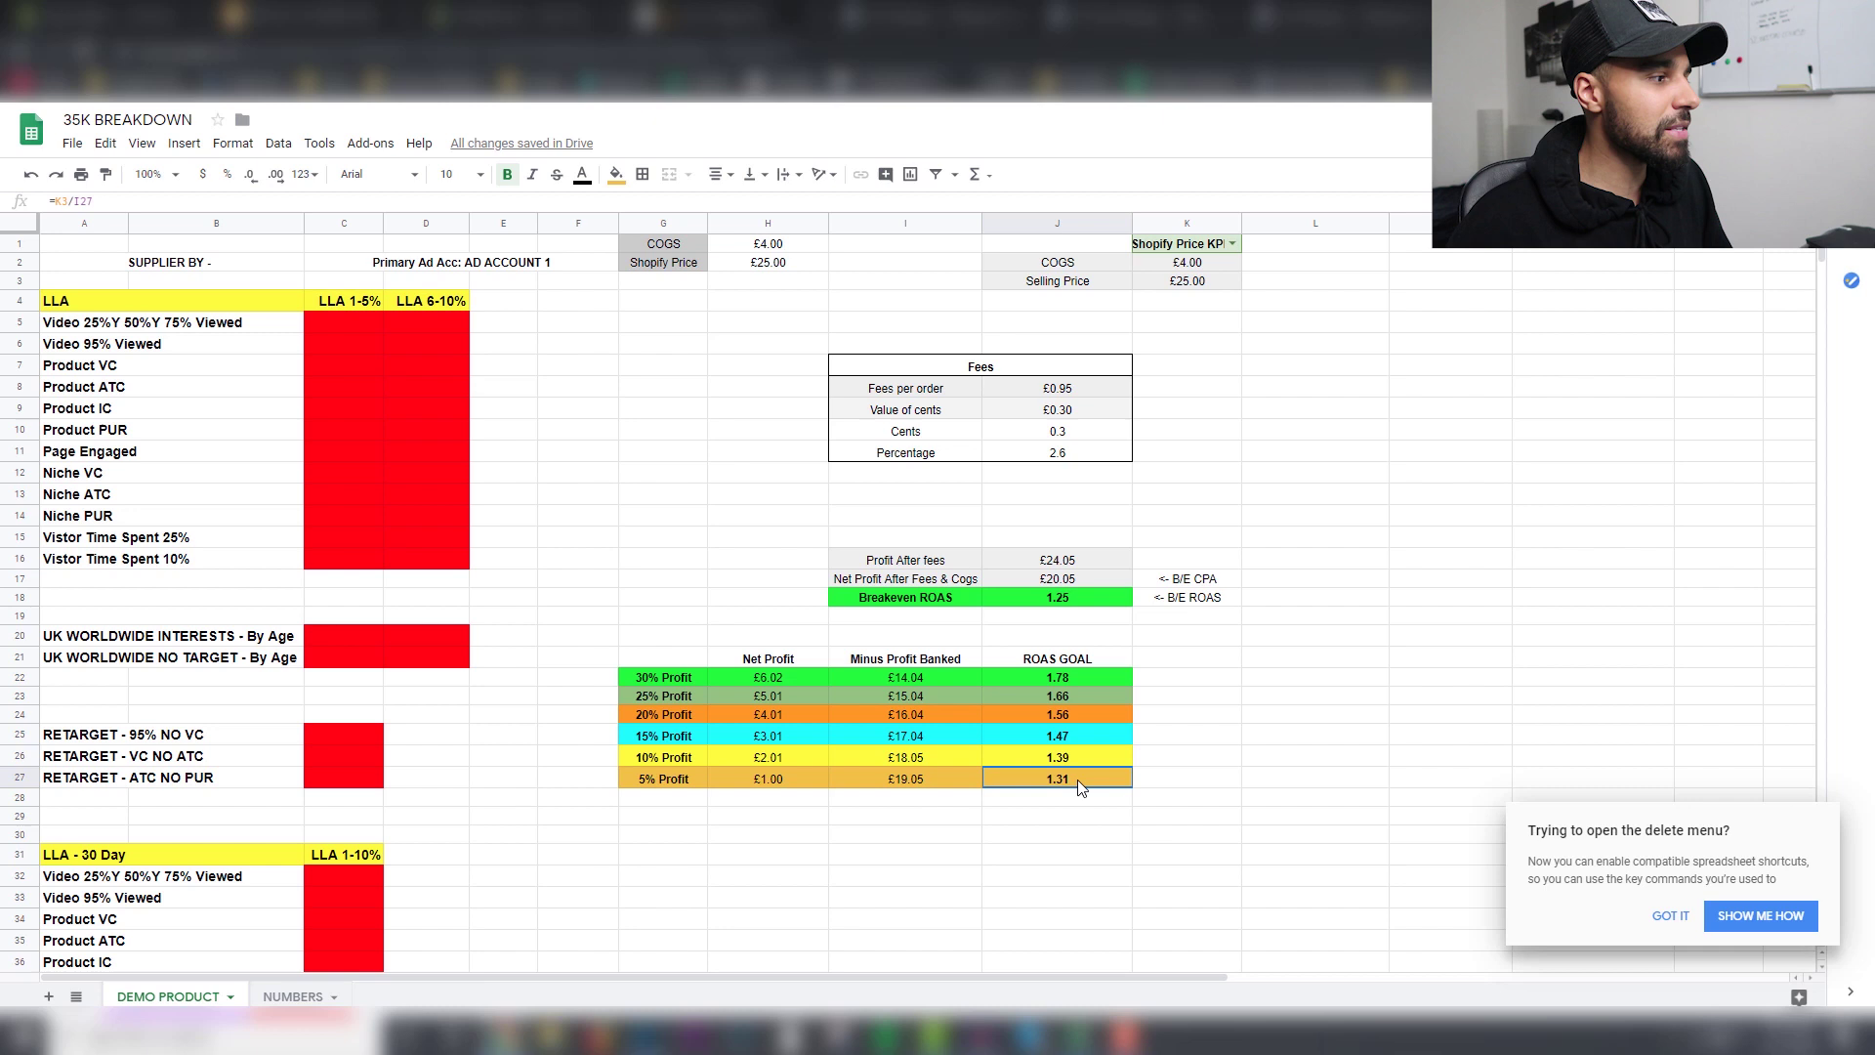
click(1164, 700)
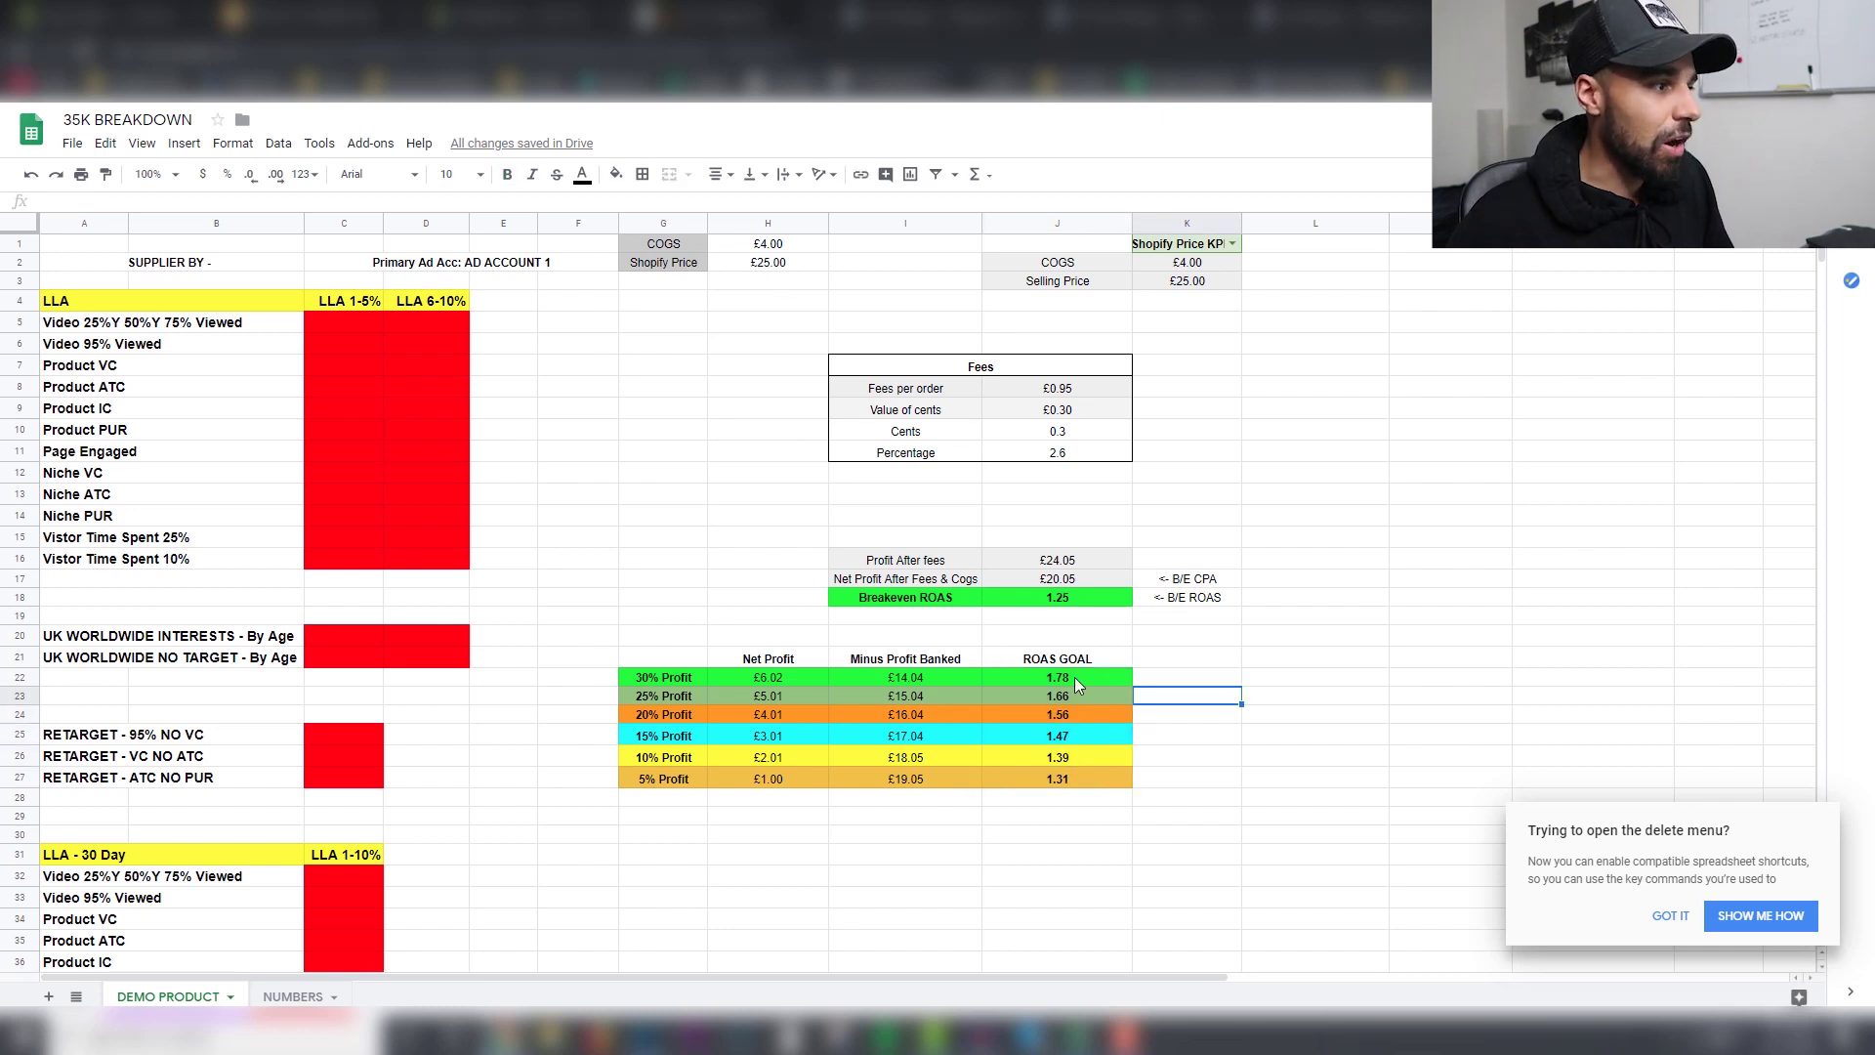
click(674, 682)
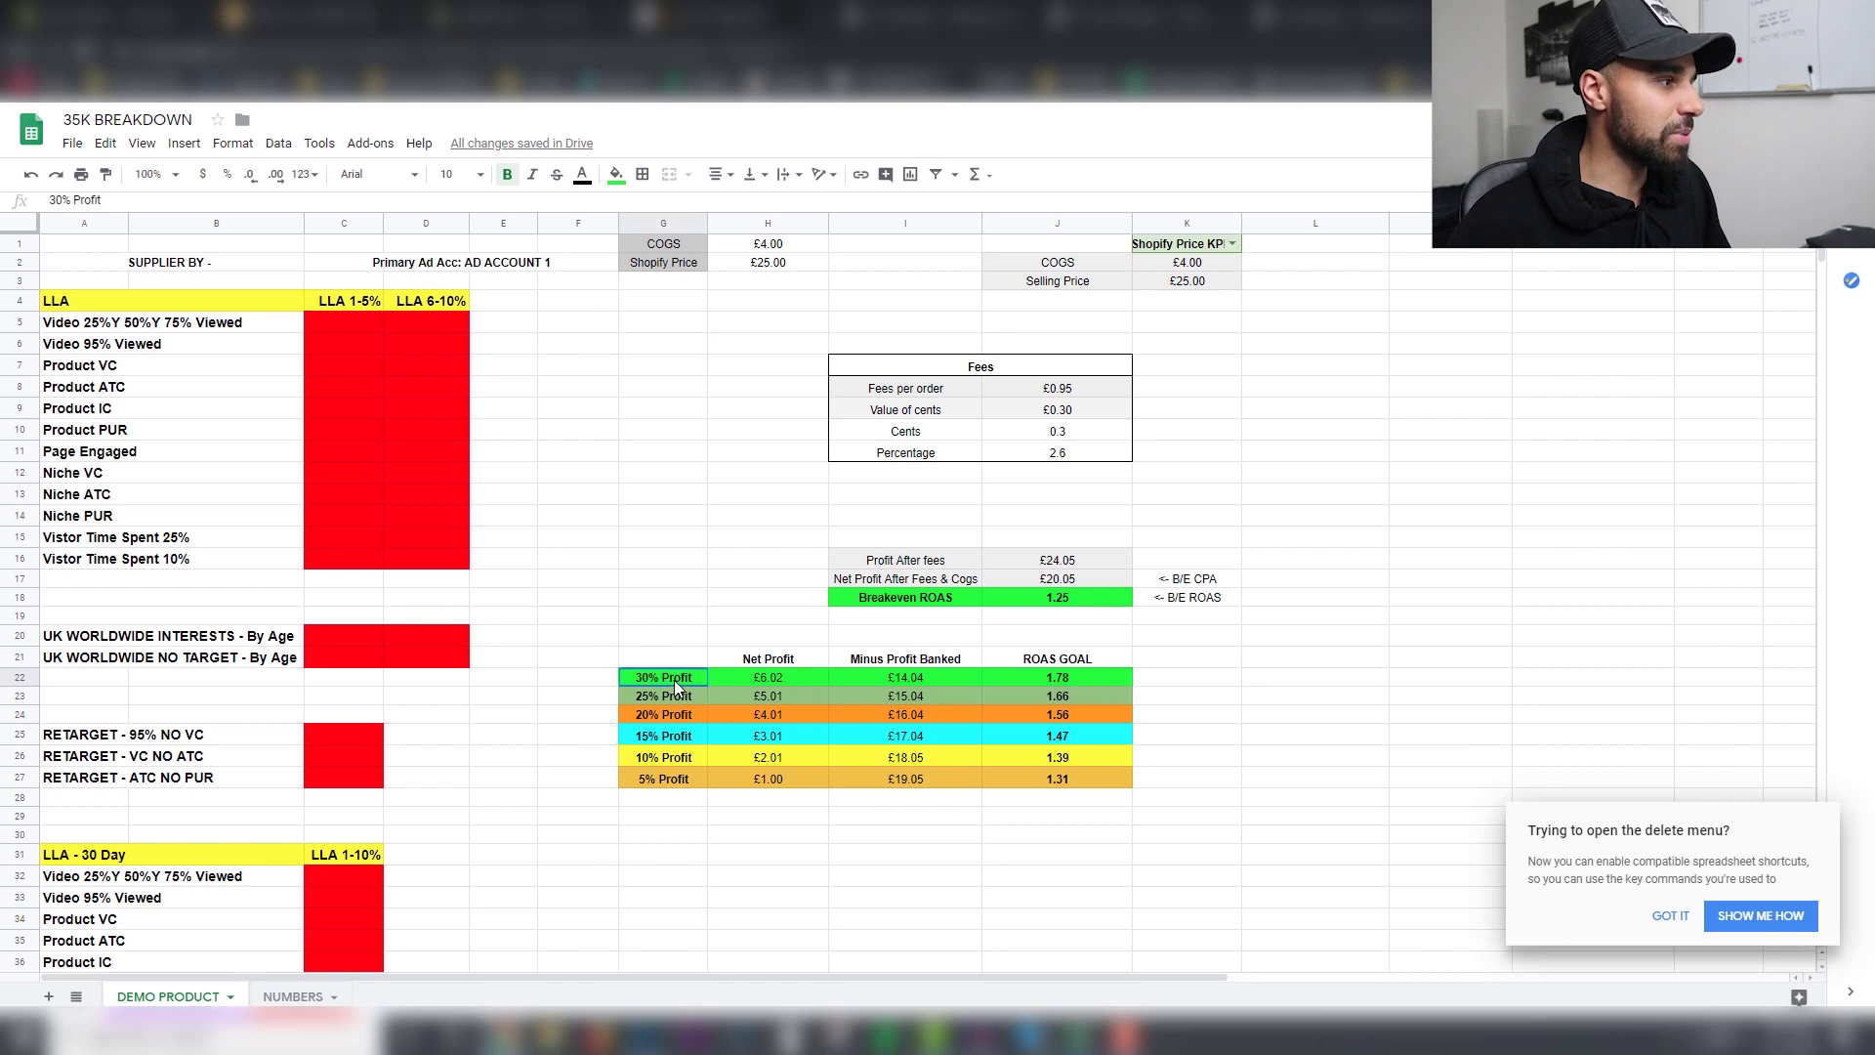
click(1069, 719)
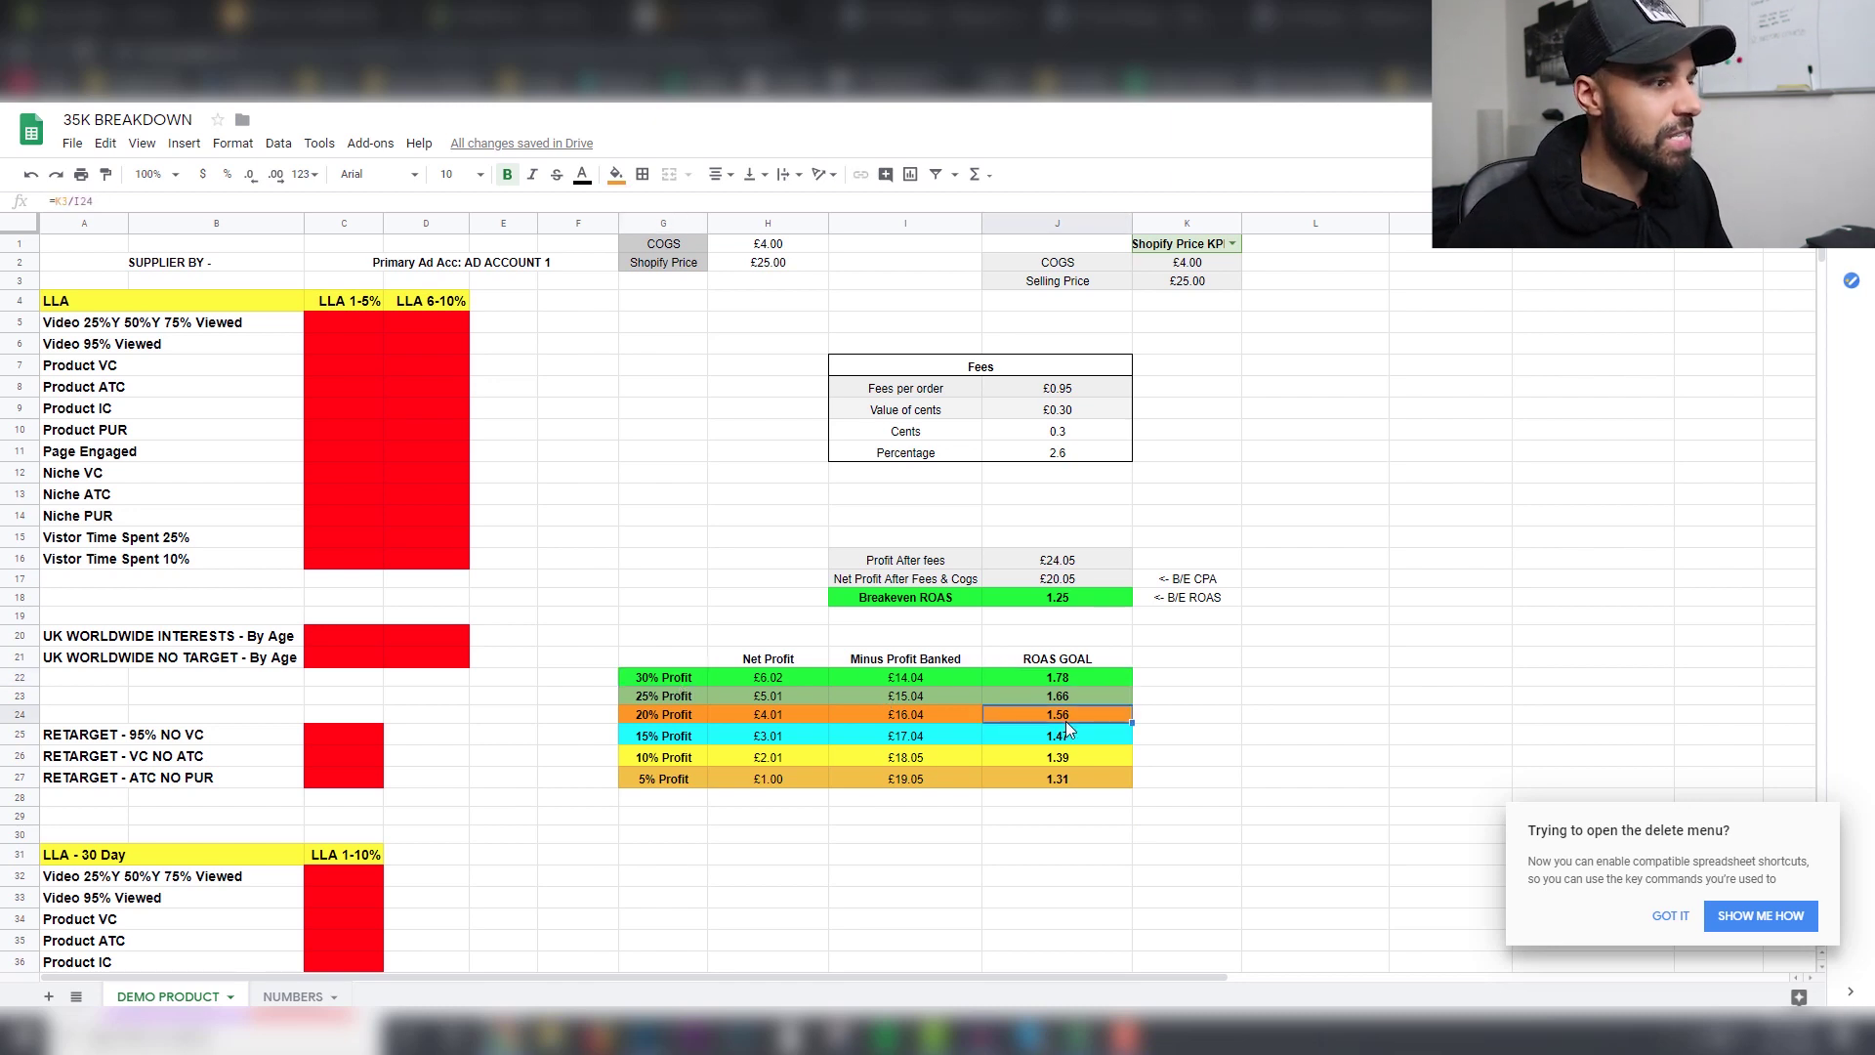
click(660, 720)
click(1071, 599)
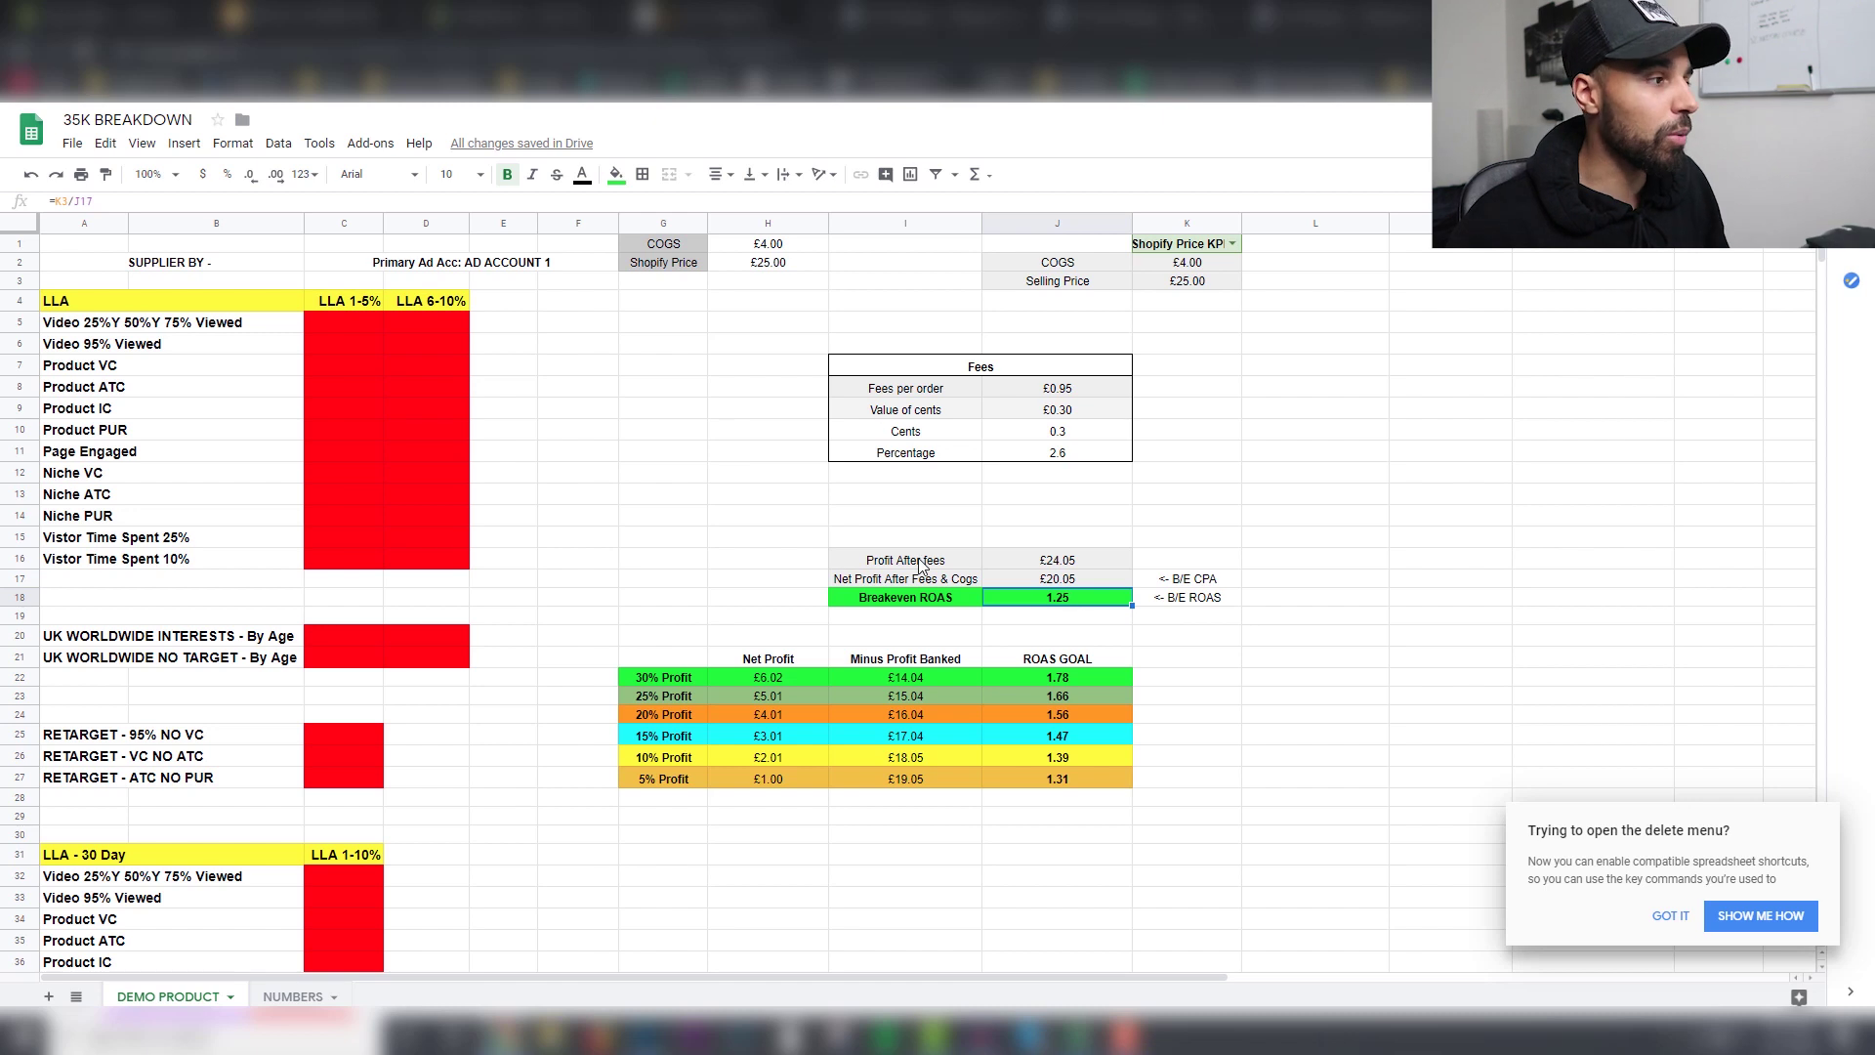
Step: Set the product's COGS to £6.00
click(762, 246)
double_click(760, 248)
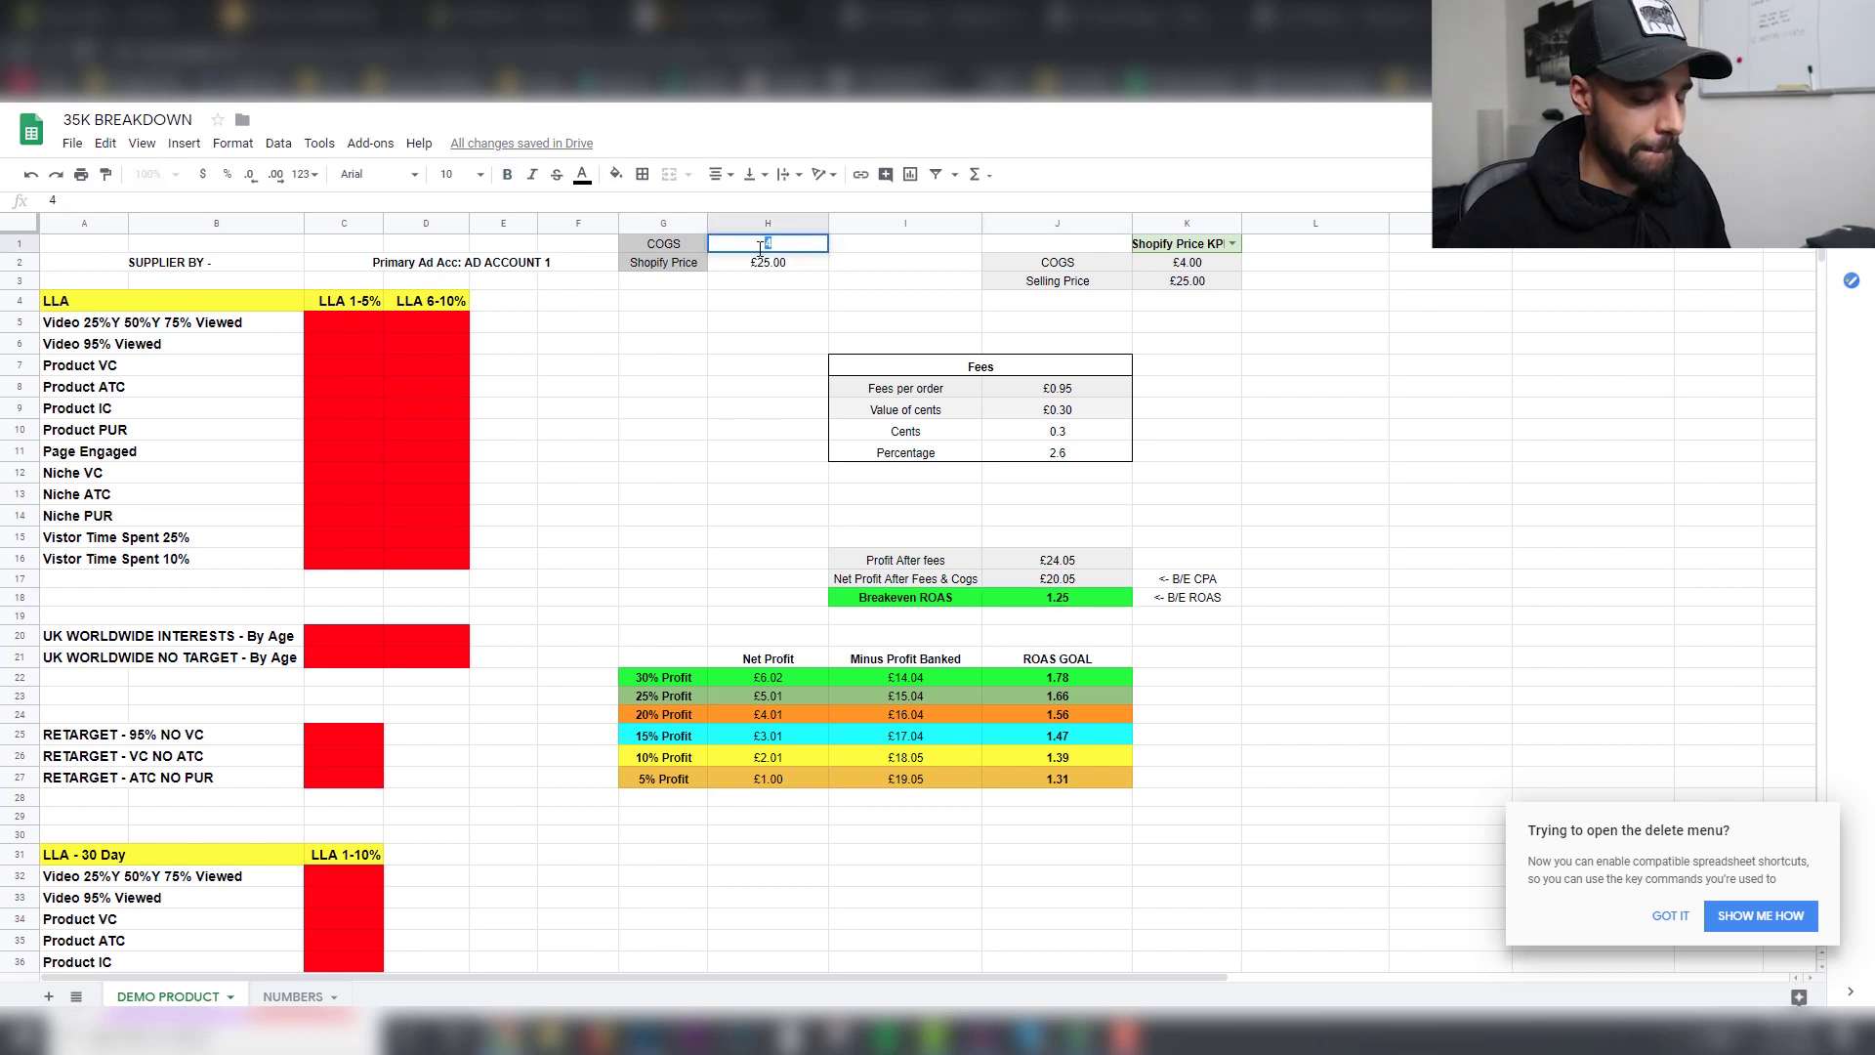
text(5)
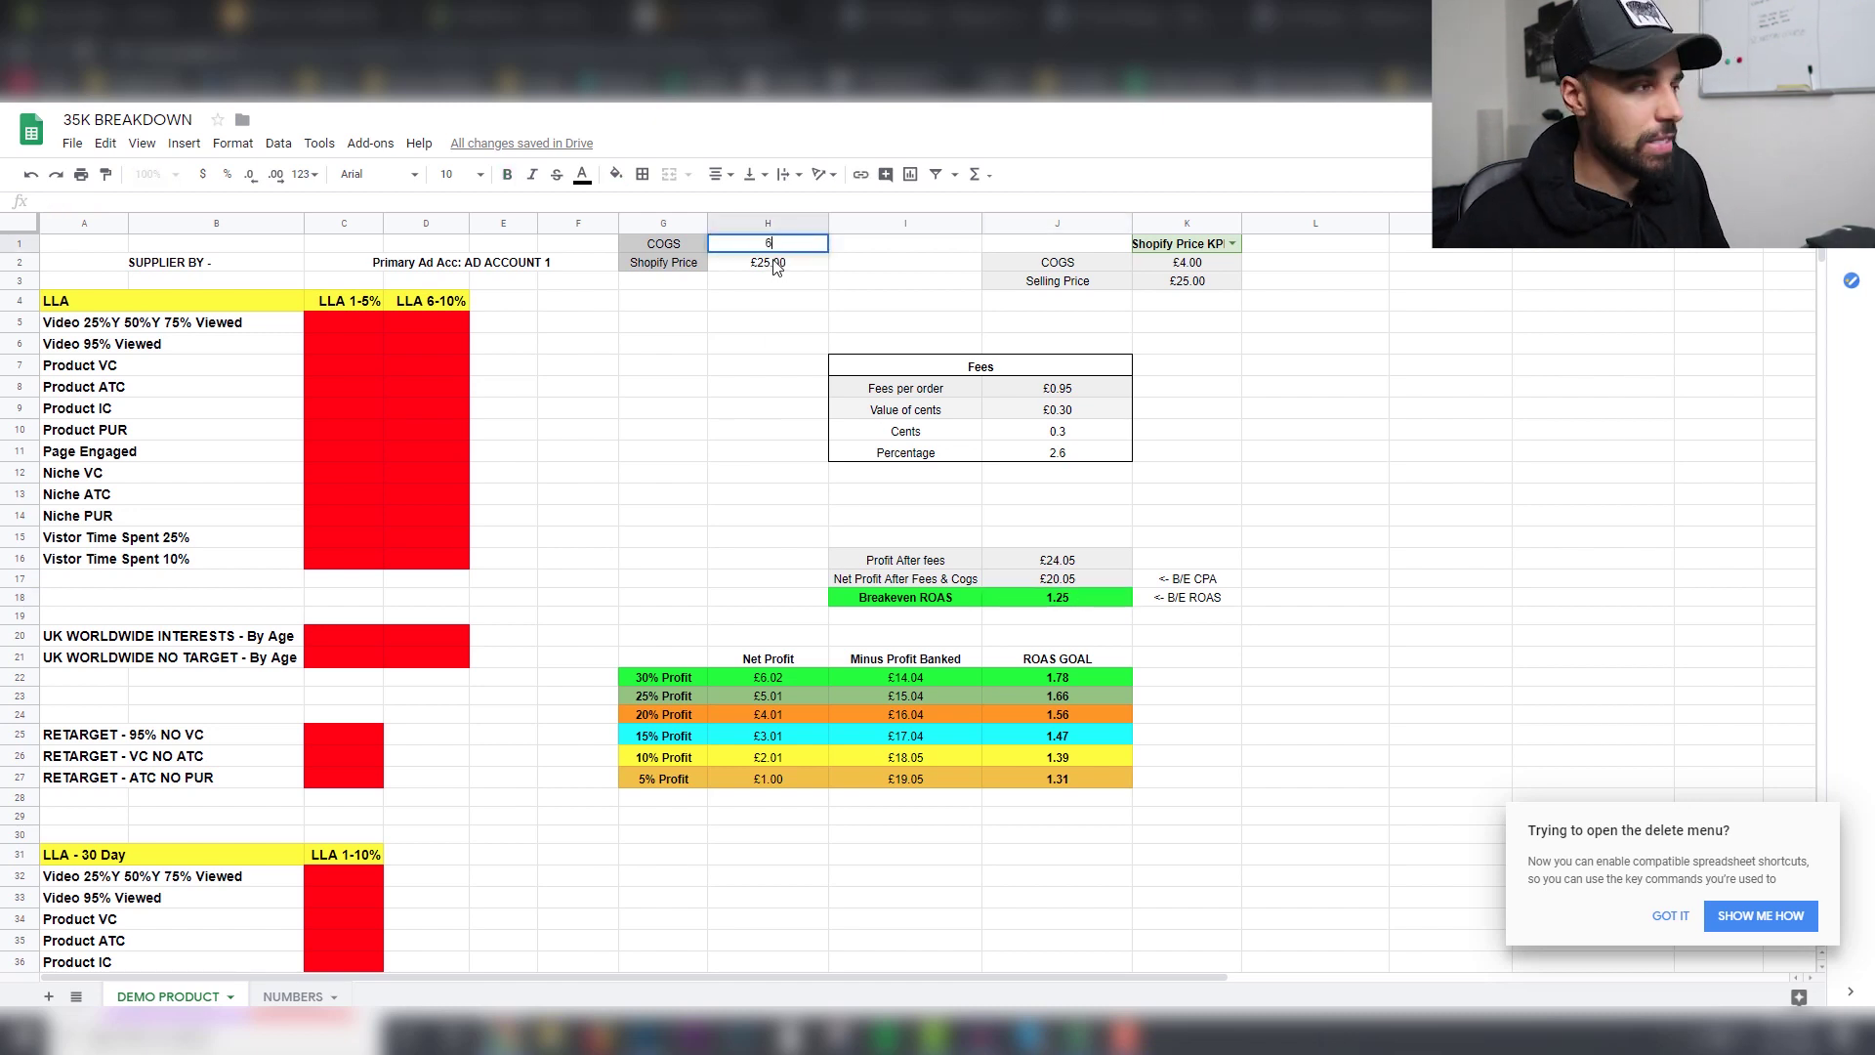
click(795, 367)
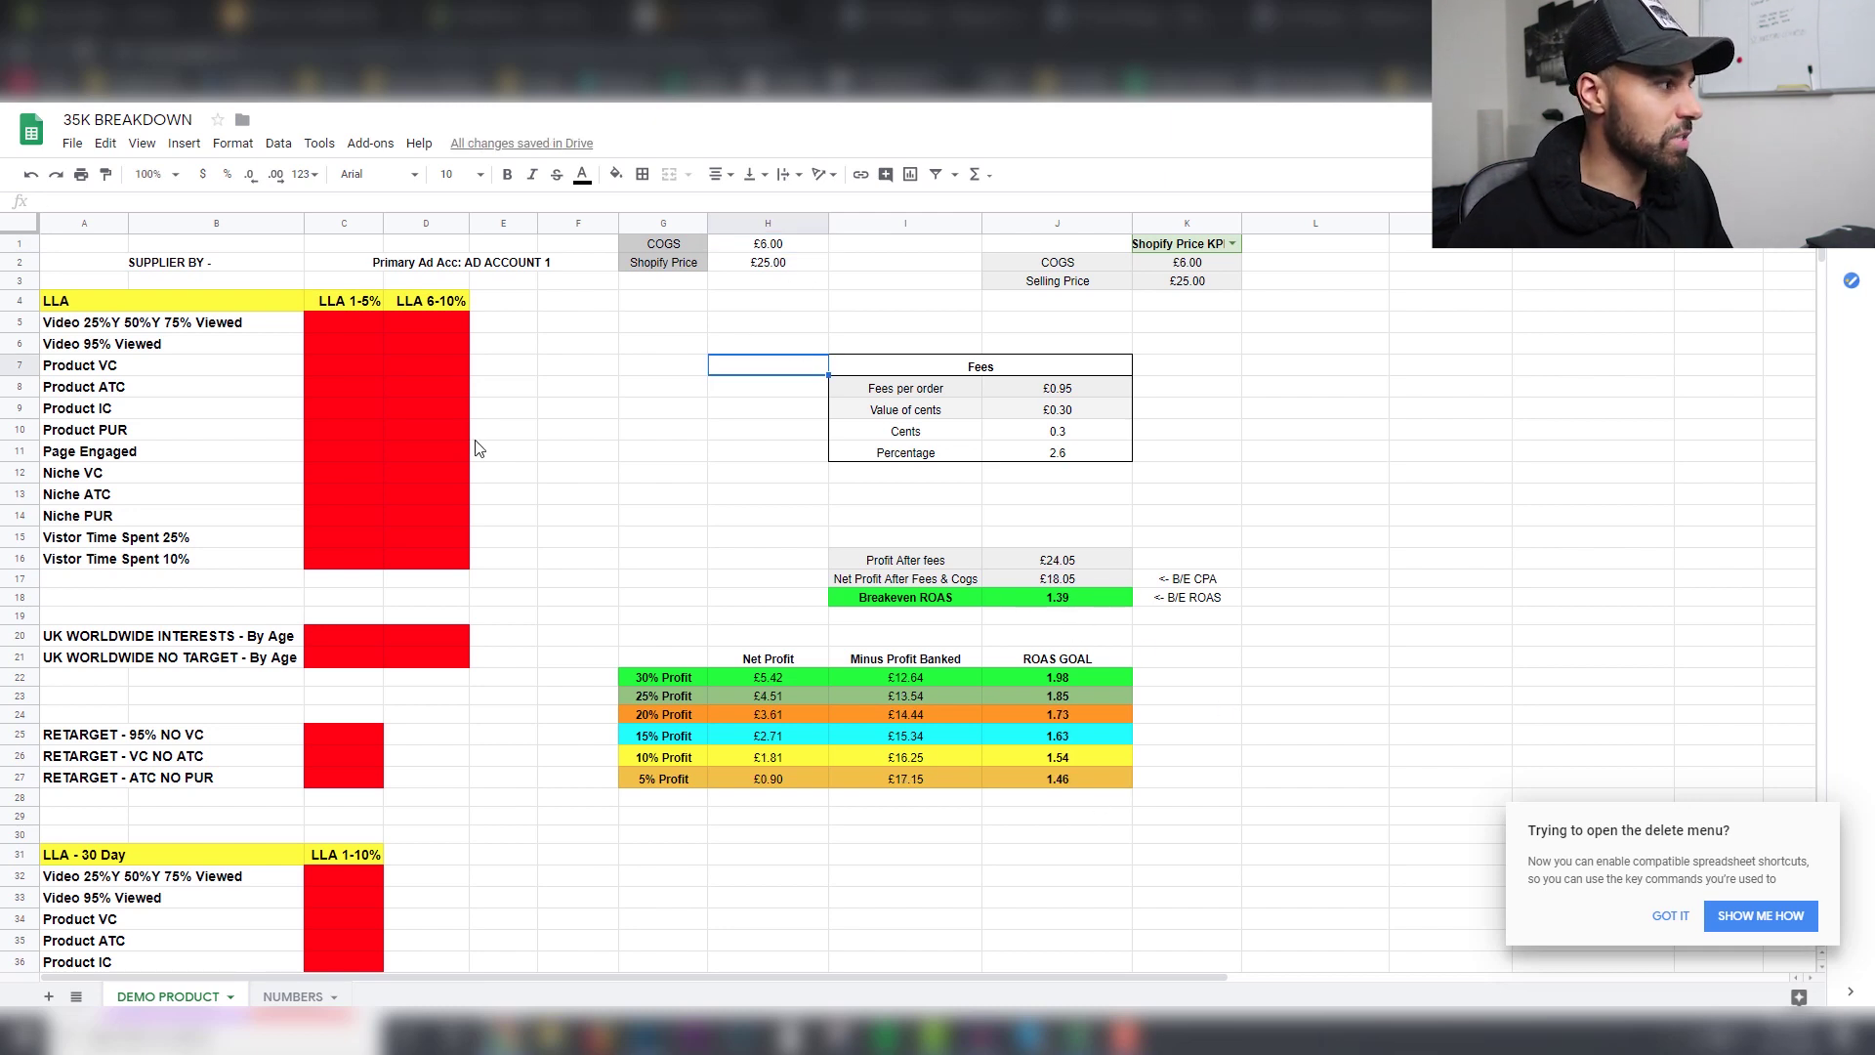
click(332, 326)
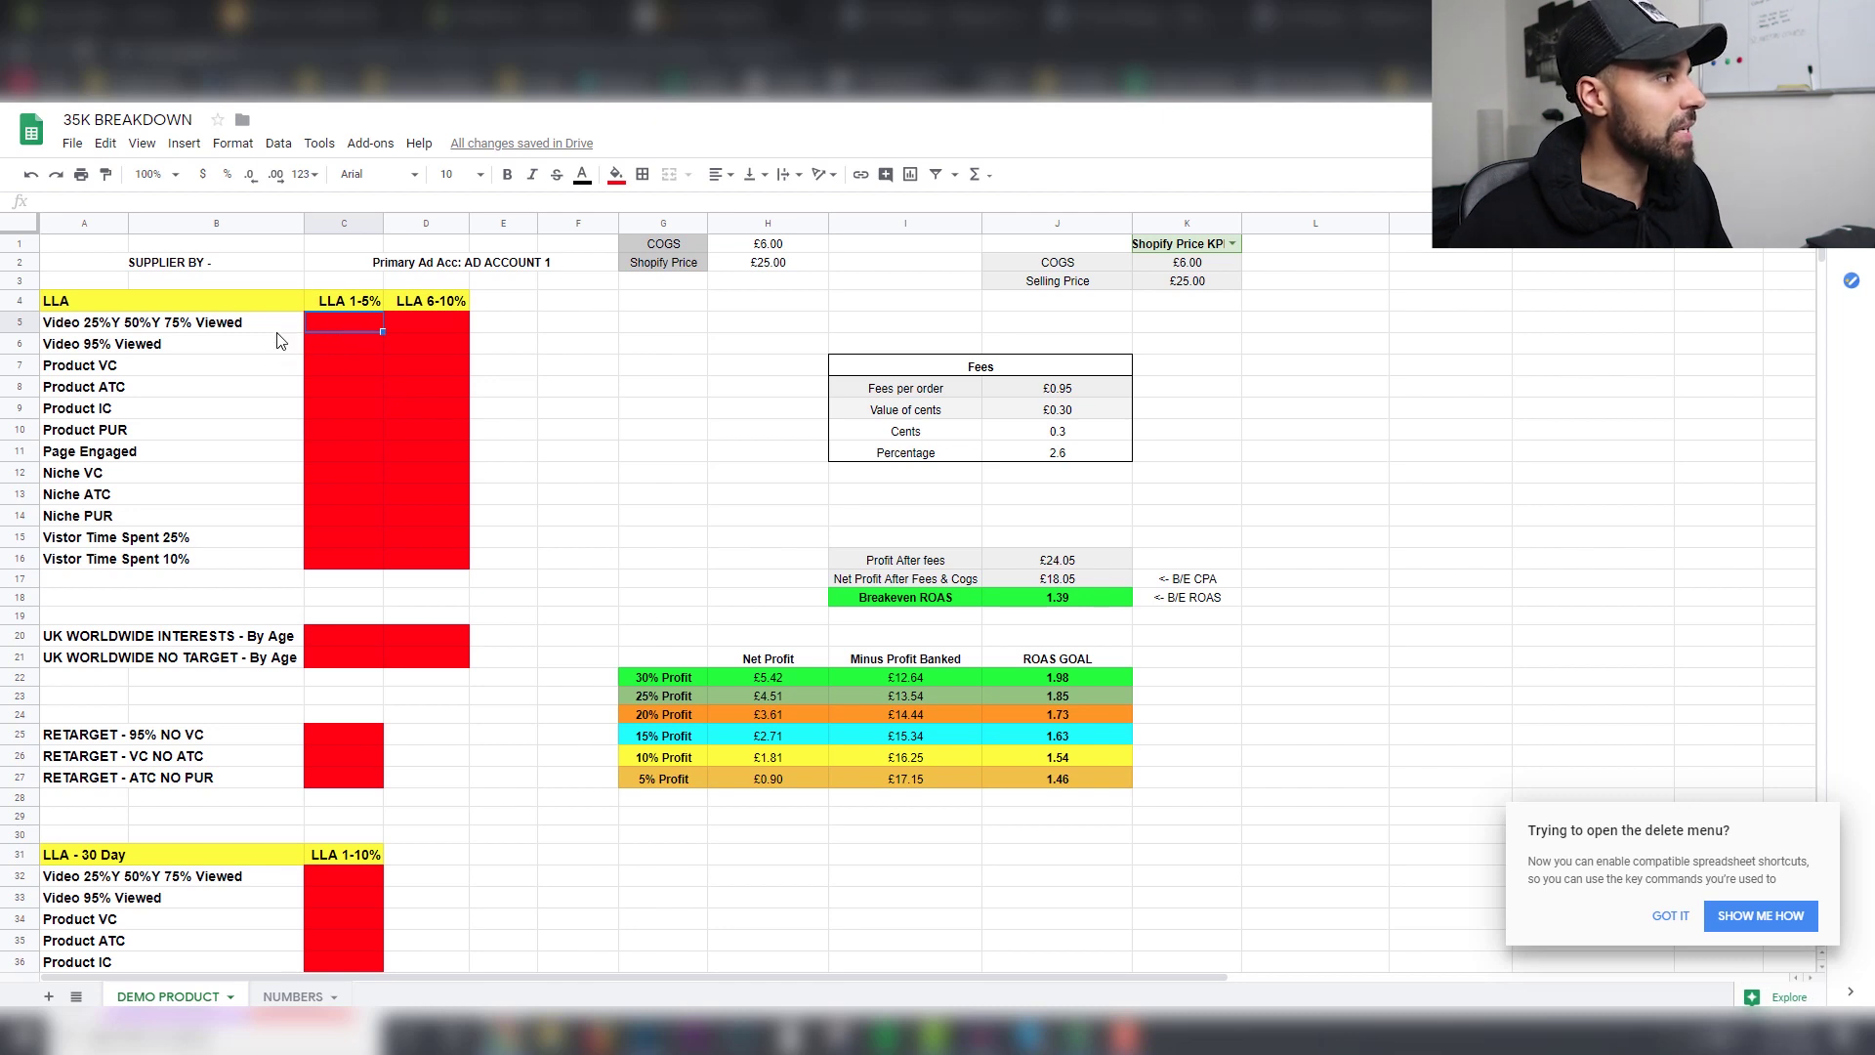
drag(348, 314, 349, 302)
key(ctrl+z)
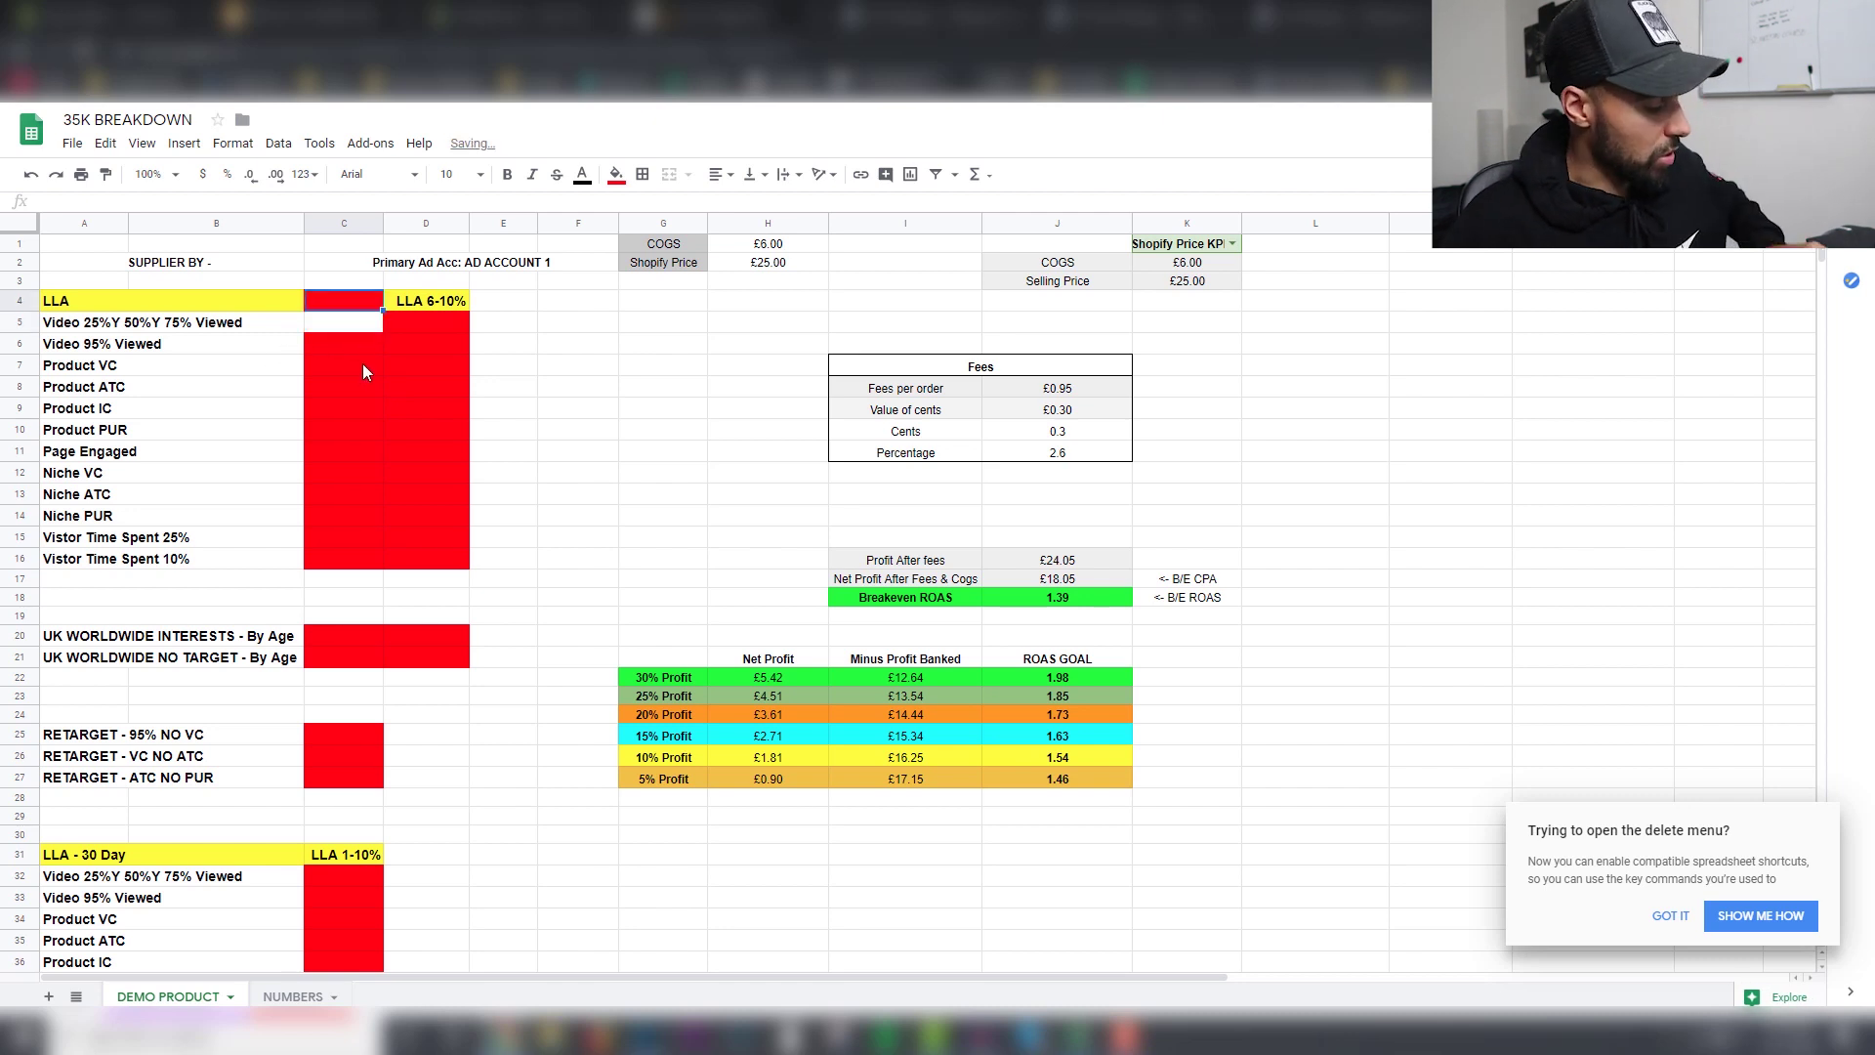
key(ctrl+z)
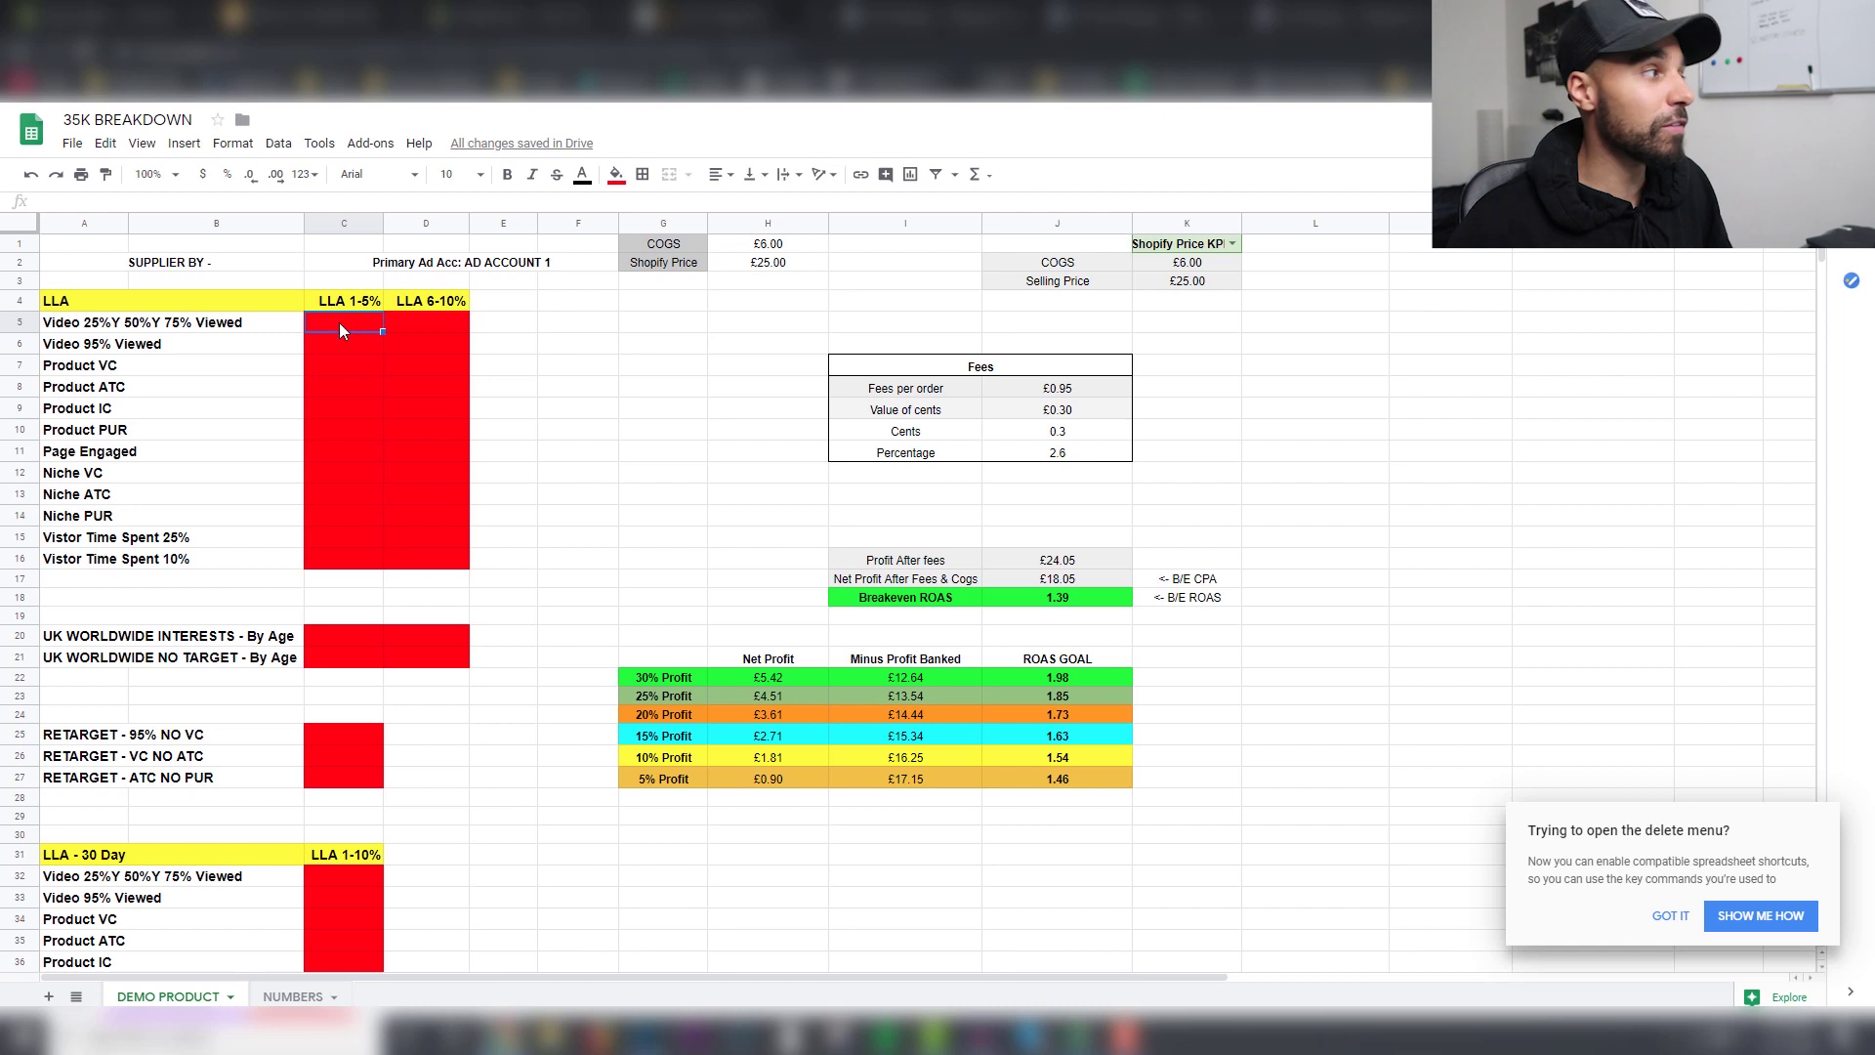
Step: Review the LLA 1-5% and 6-10% audience grid and the LLA - 30 Day grid below it
drag(345, 322, 422, 539)
scroll(405, 691, down, 2)
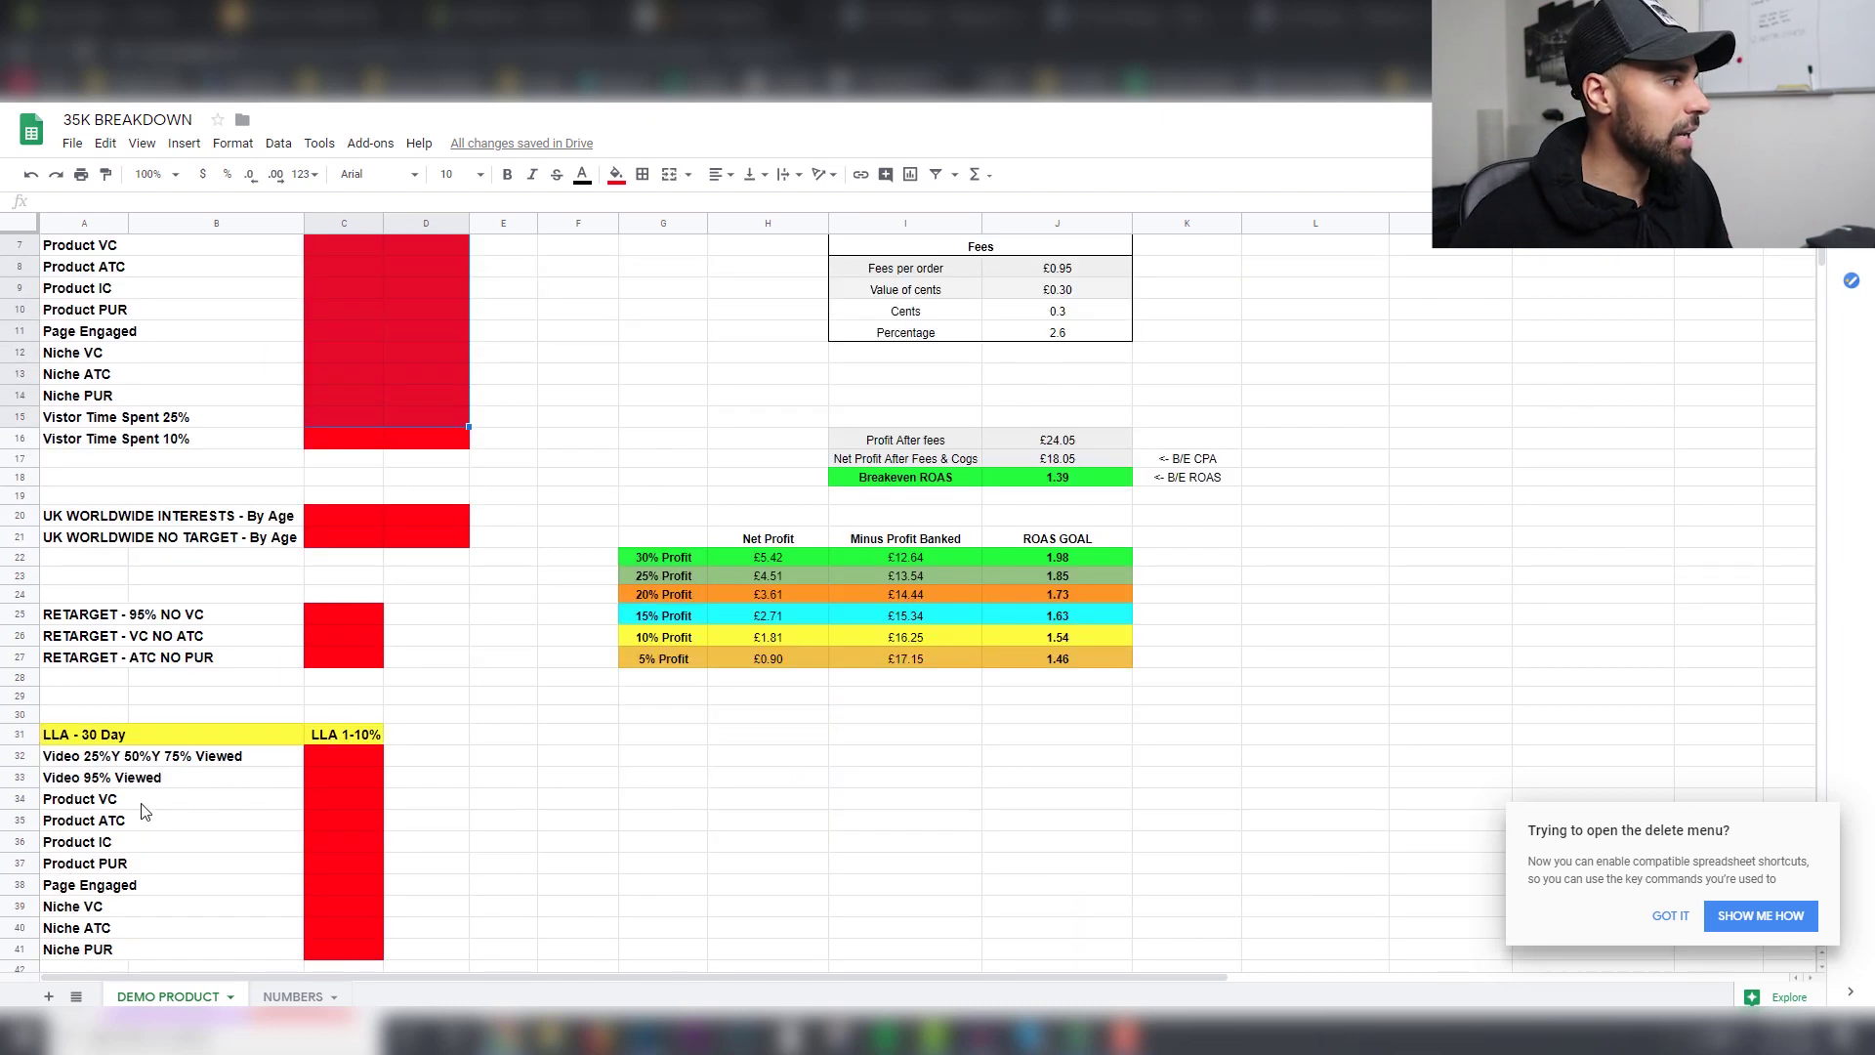
click(102, 734)
scroll(406, 802, up, 2)
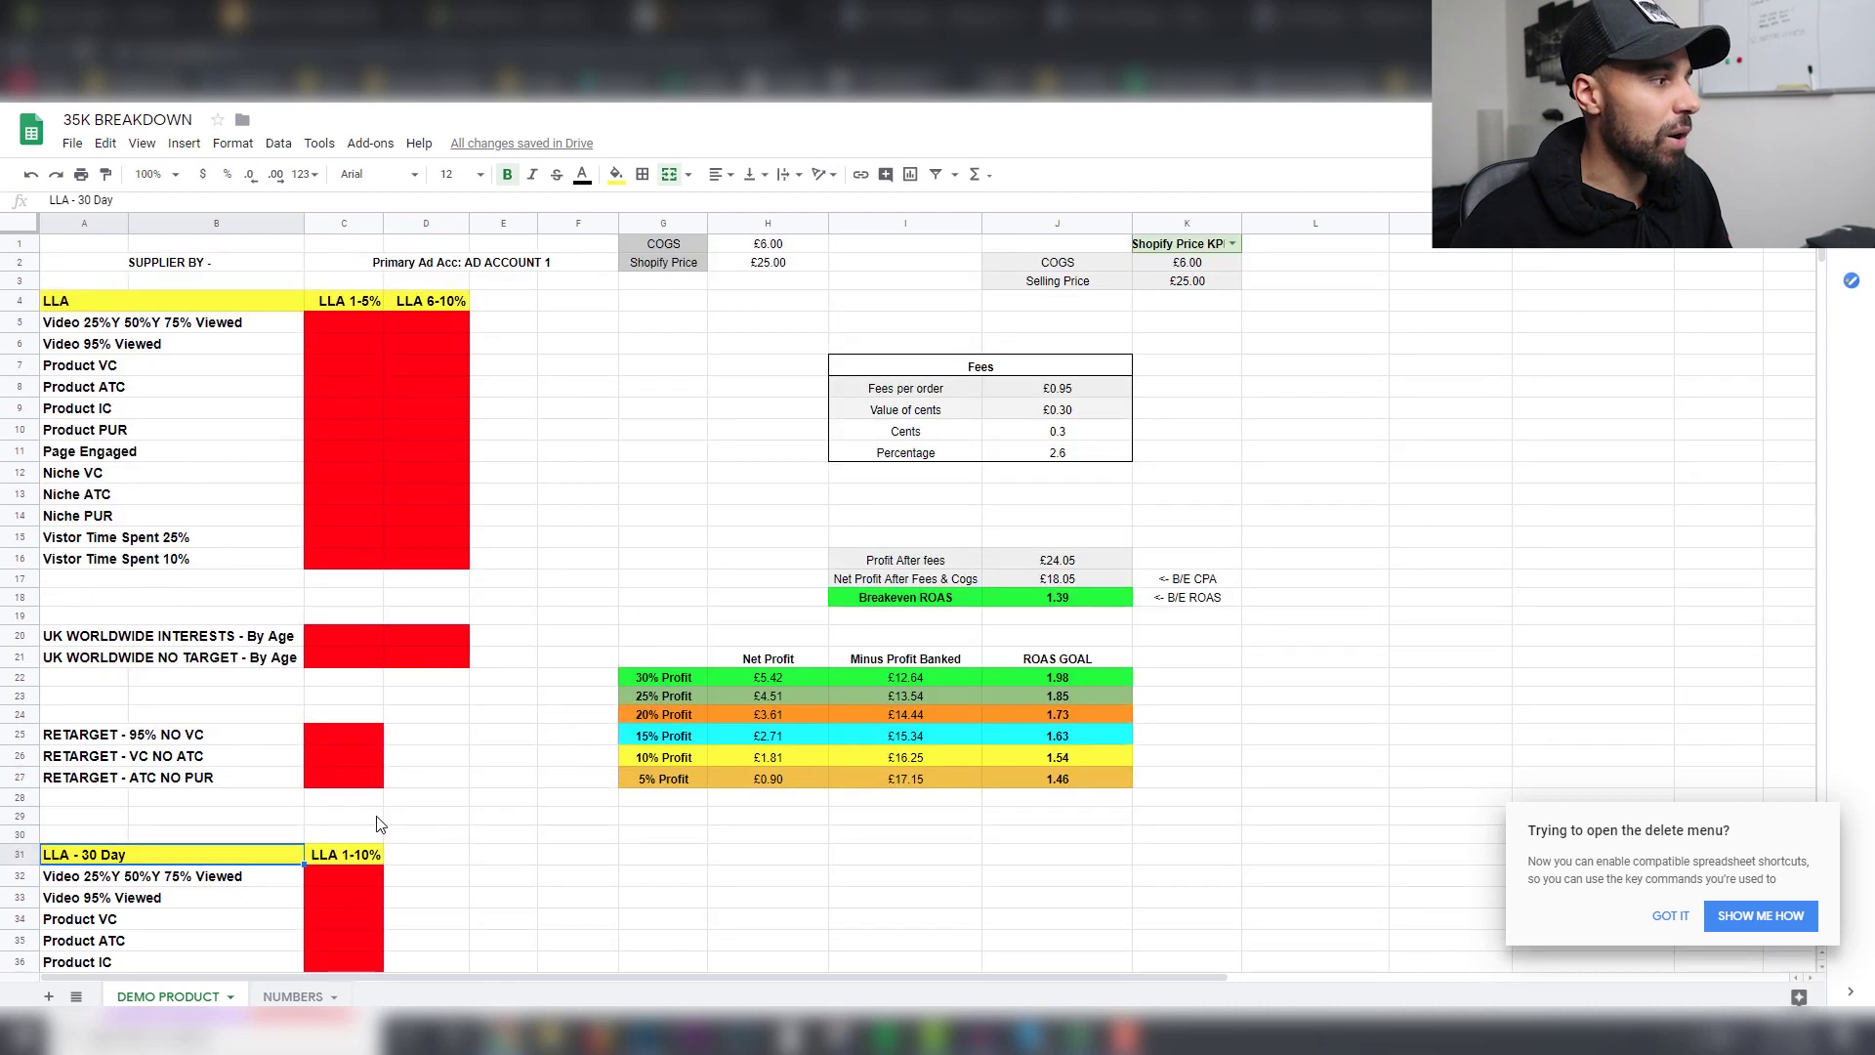
click(434, 366)
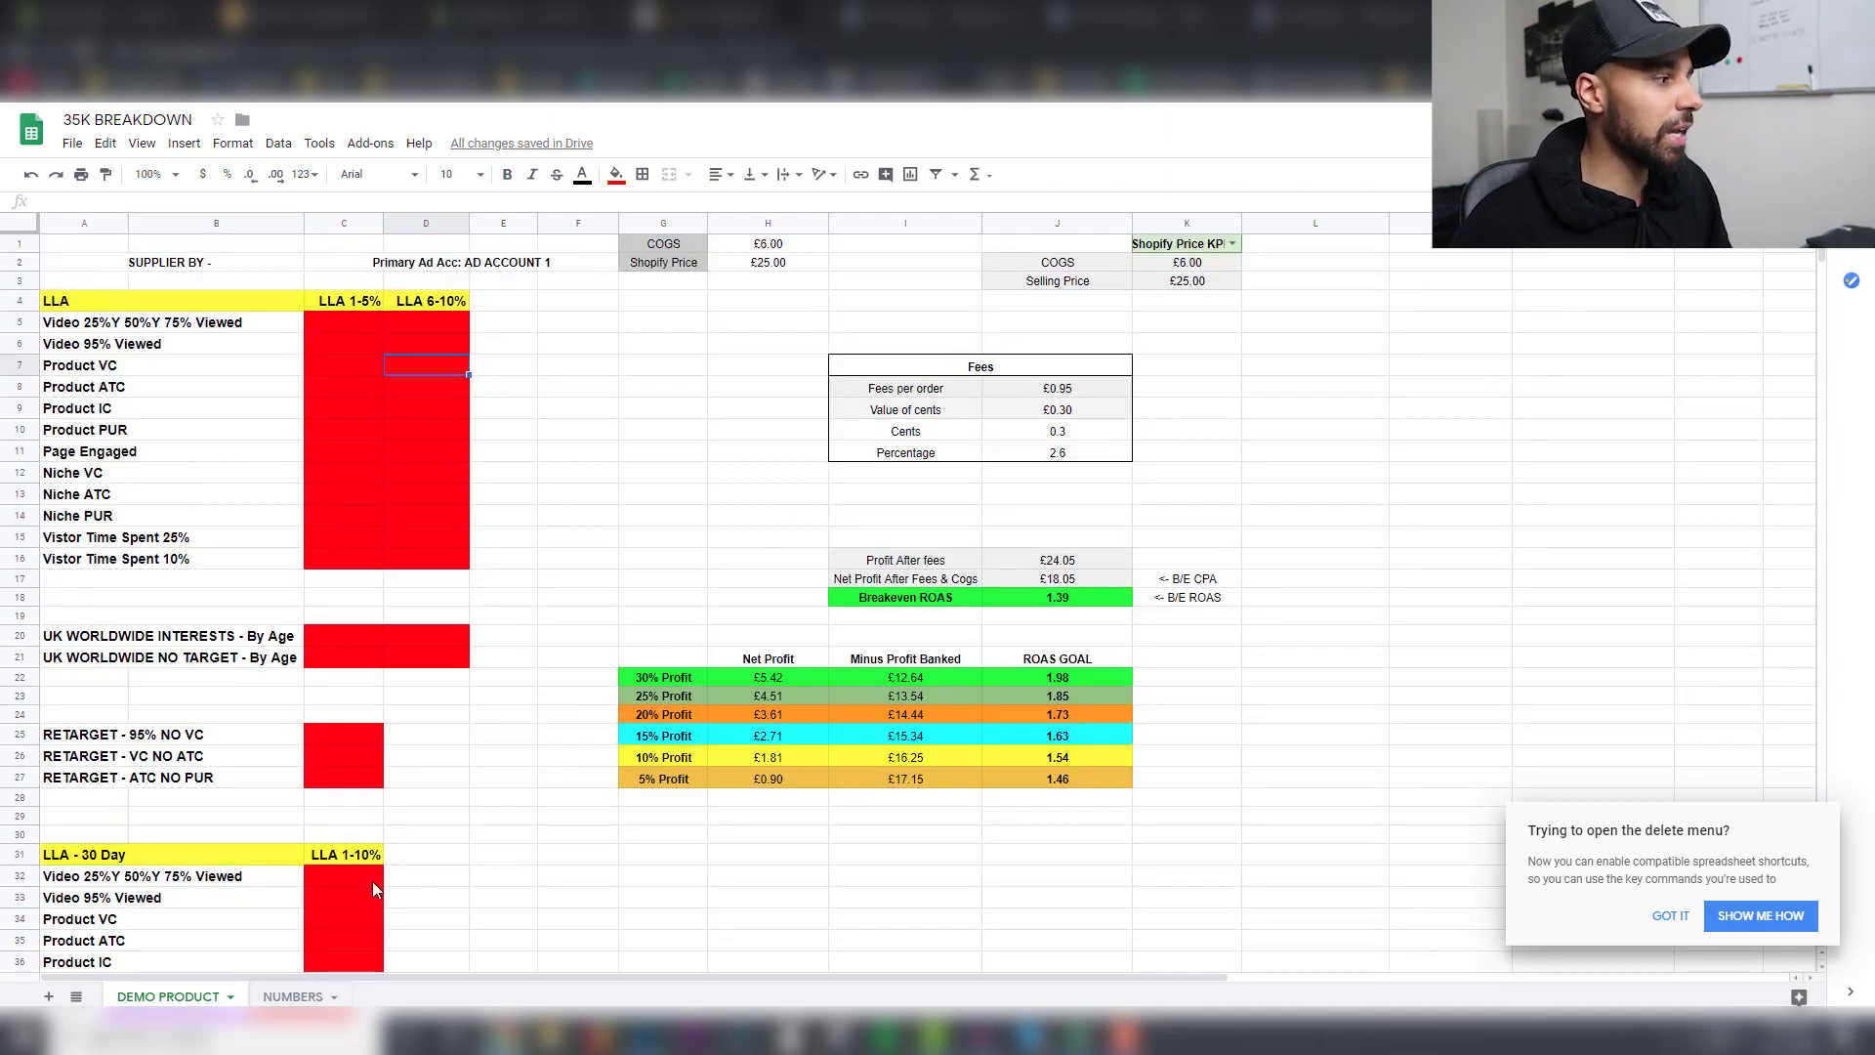
Step: Open the NUMBERS sheet and review the spend of the three ad accounts
click(277, 996)
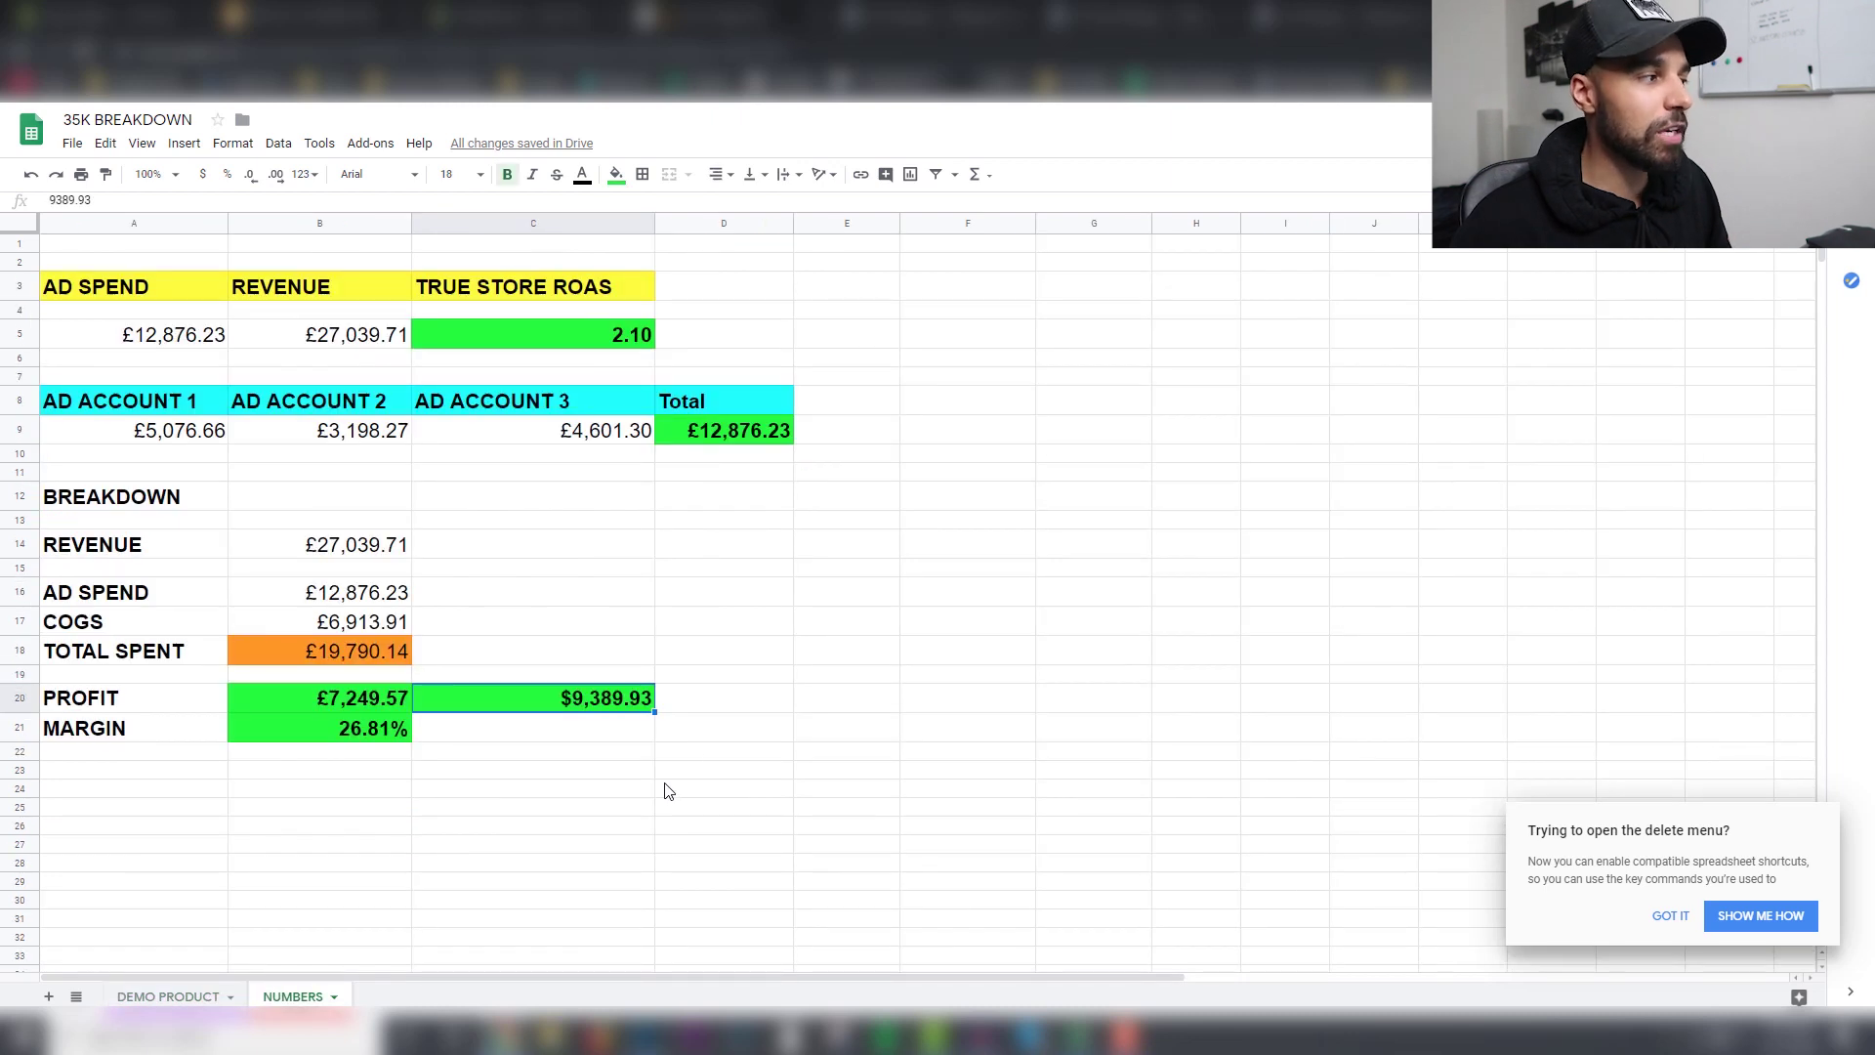
click(724, 737)
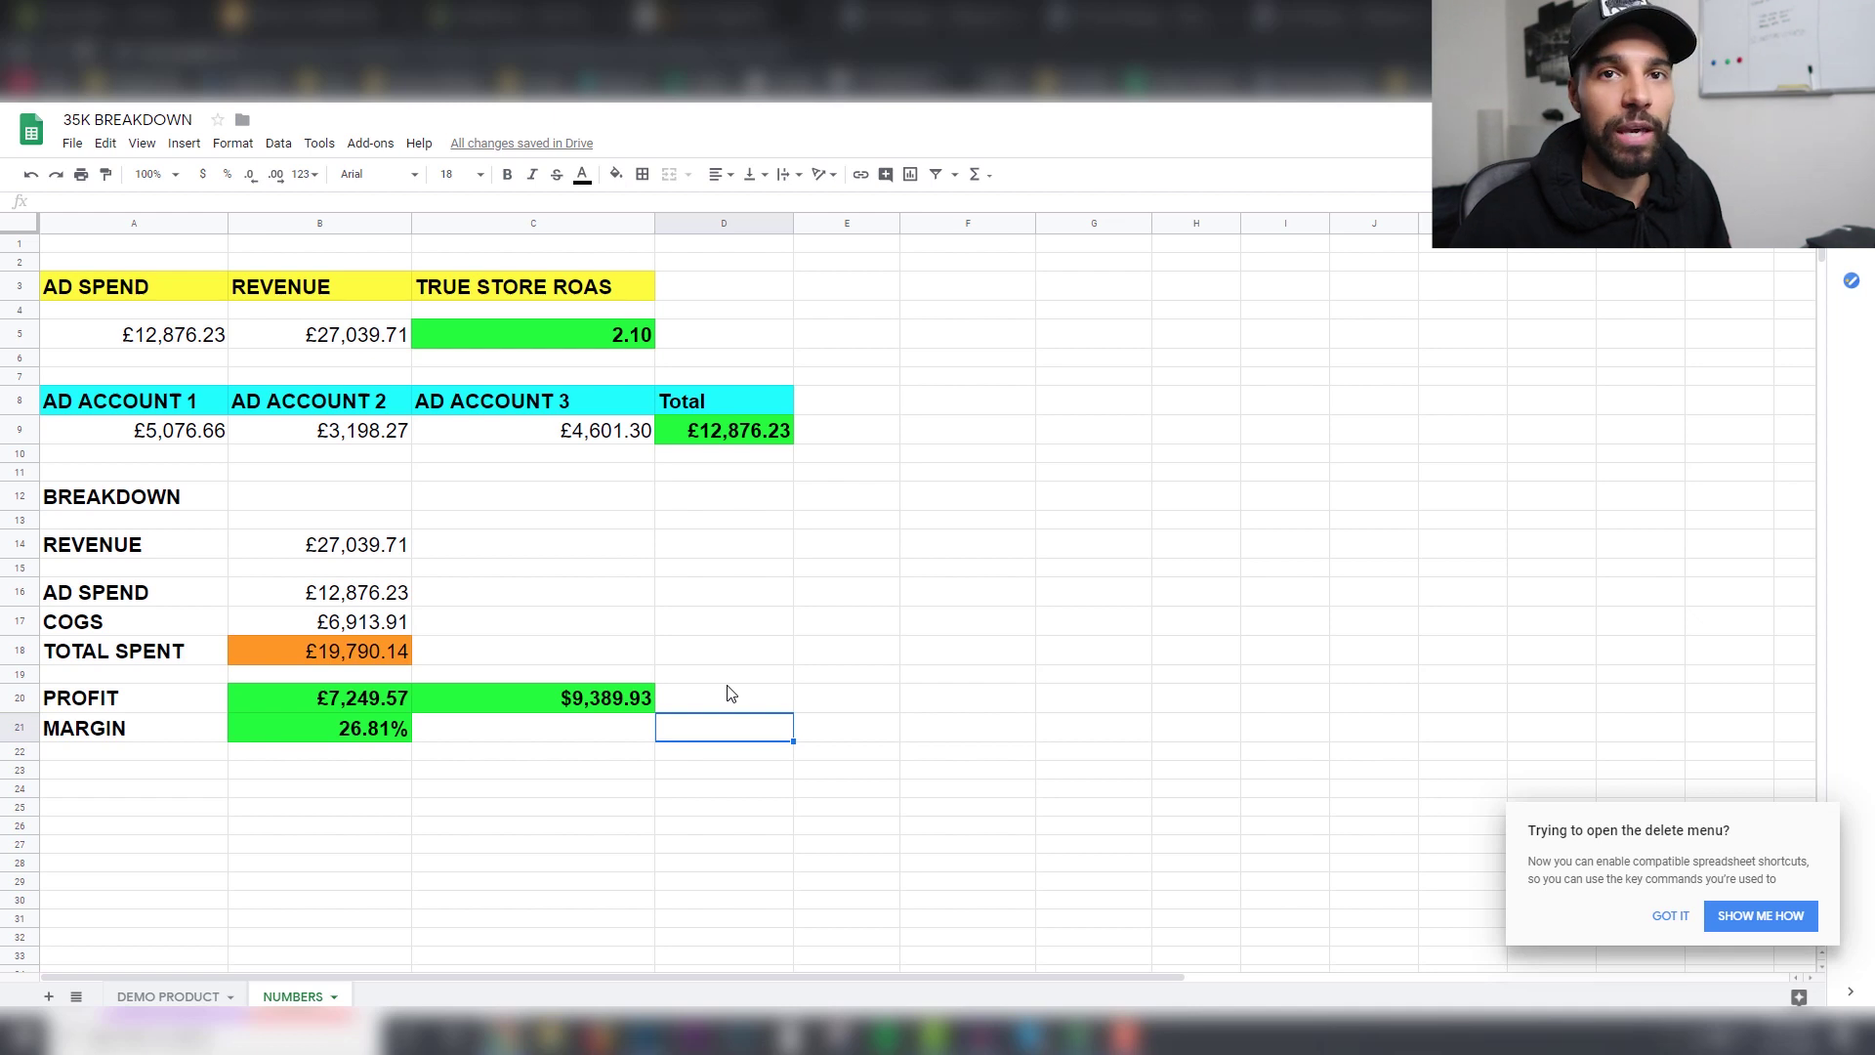
click(719, 344)
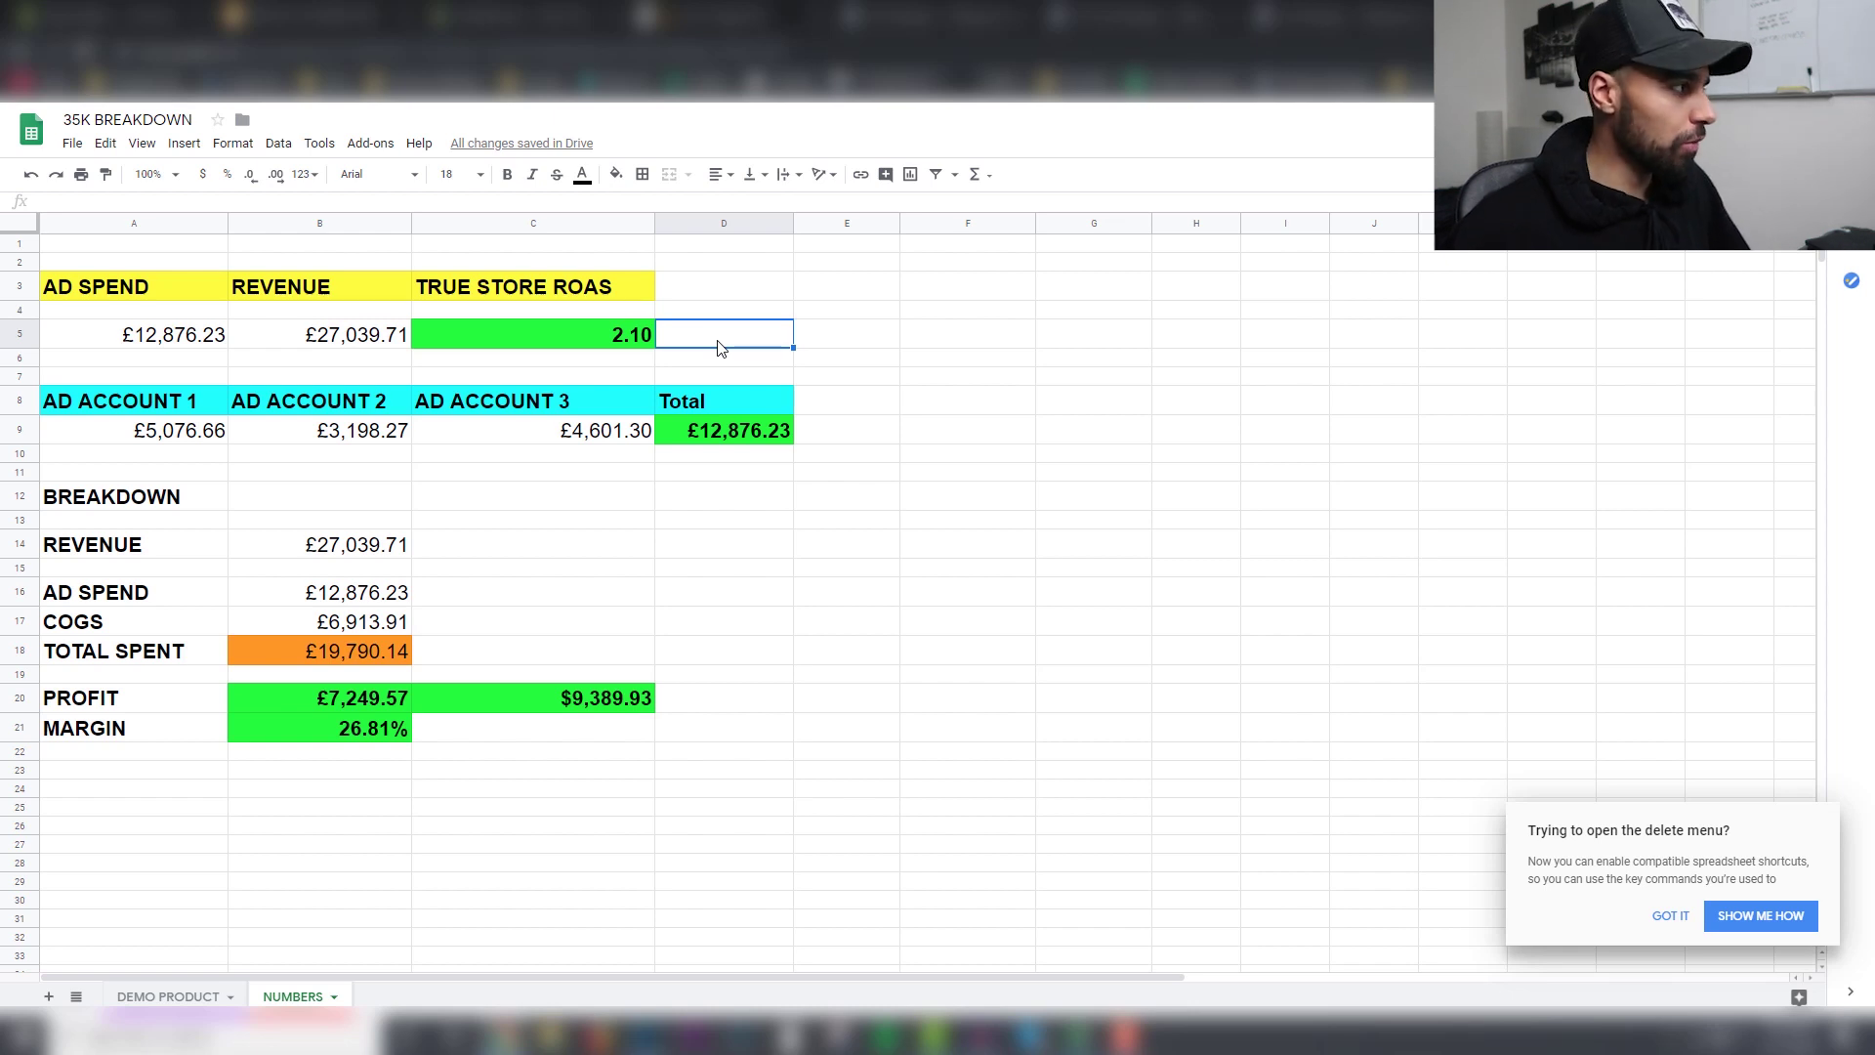
drag(156, 435, 565, 443)
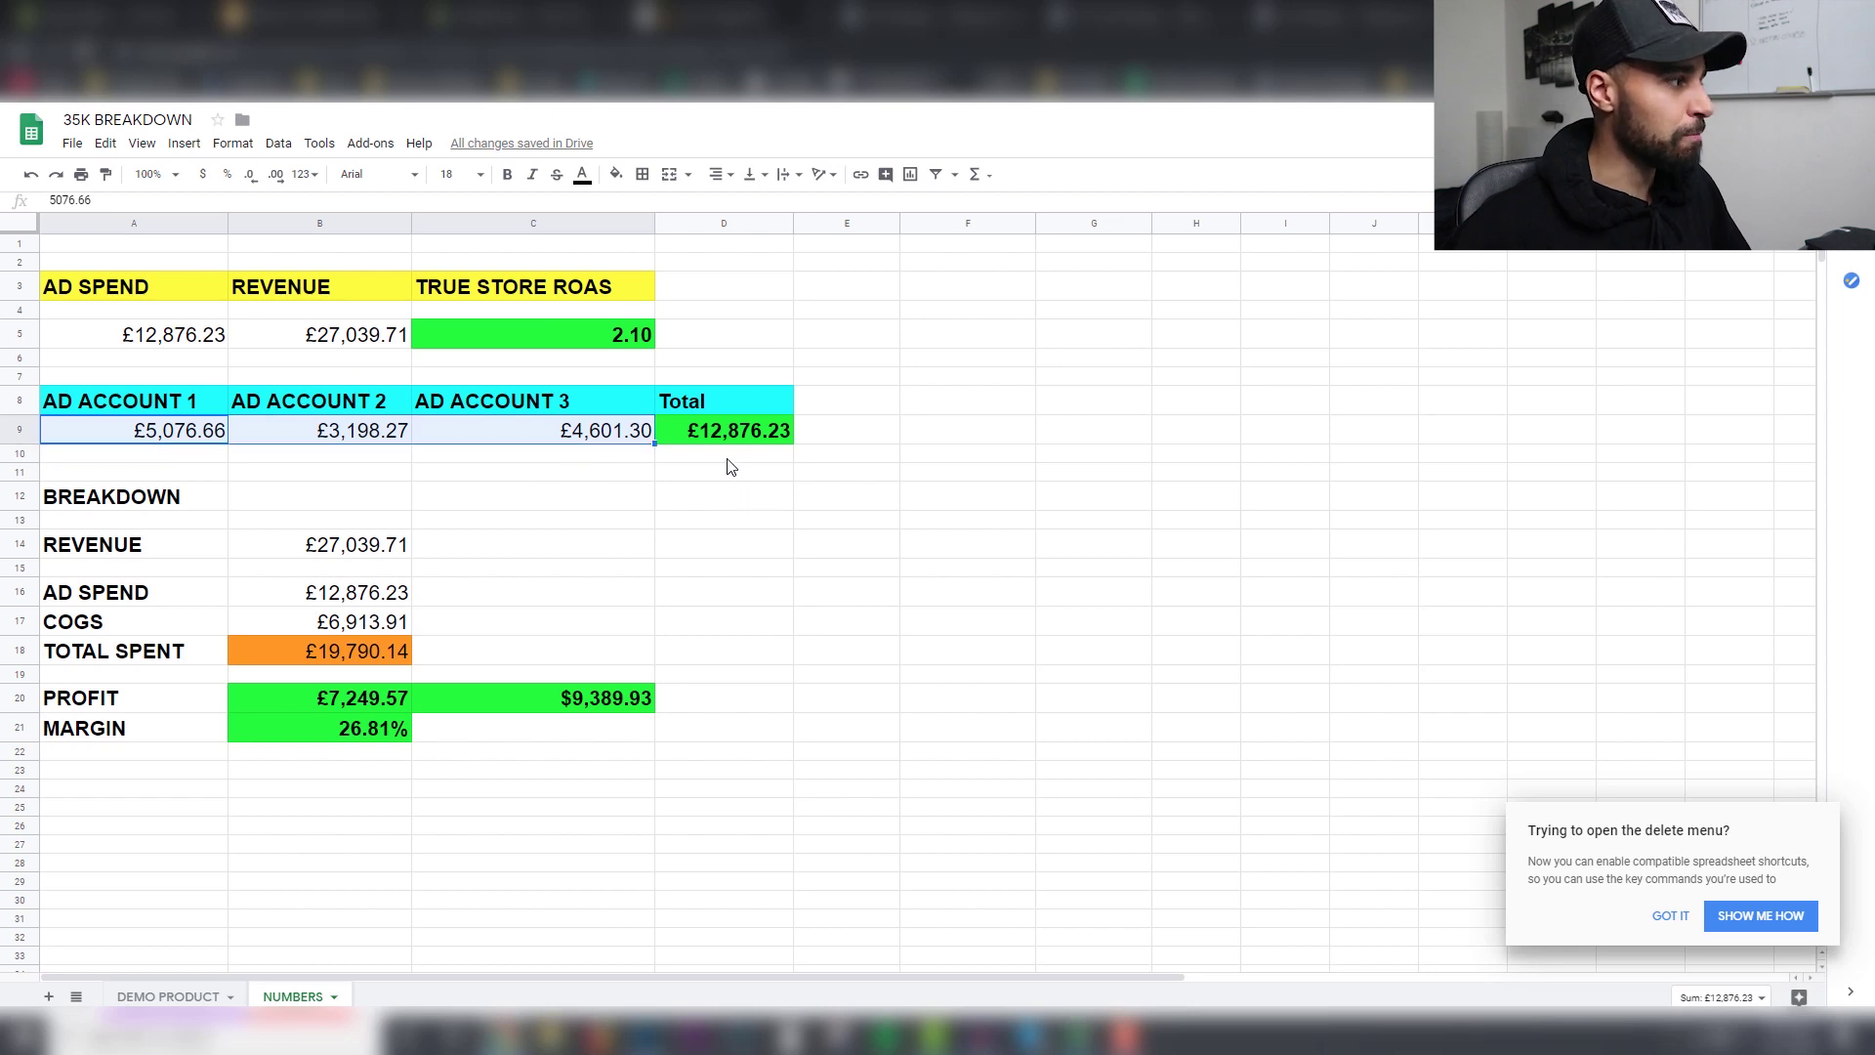
Step: Check the breakdown's revenue against the total sales for Nov 6, 2019 on the refreshed Shopify overview dashboard
click(332, 548)
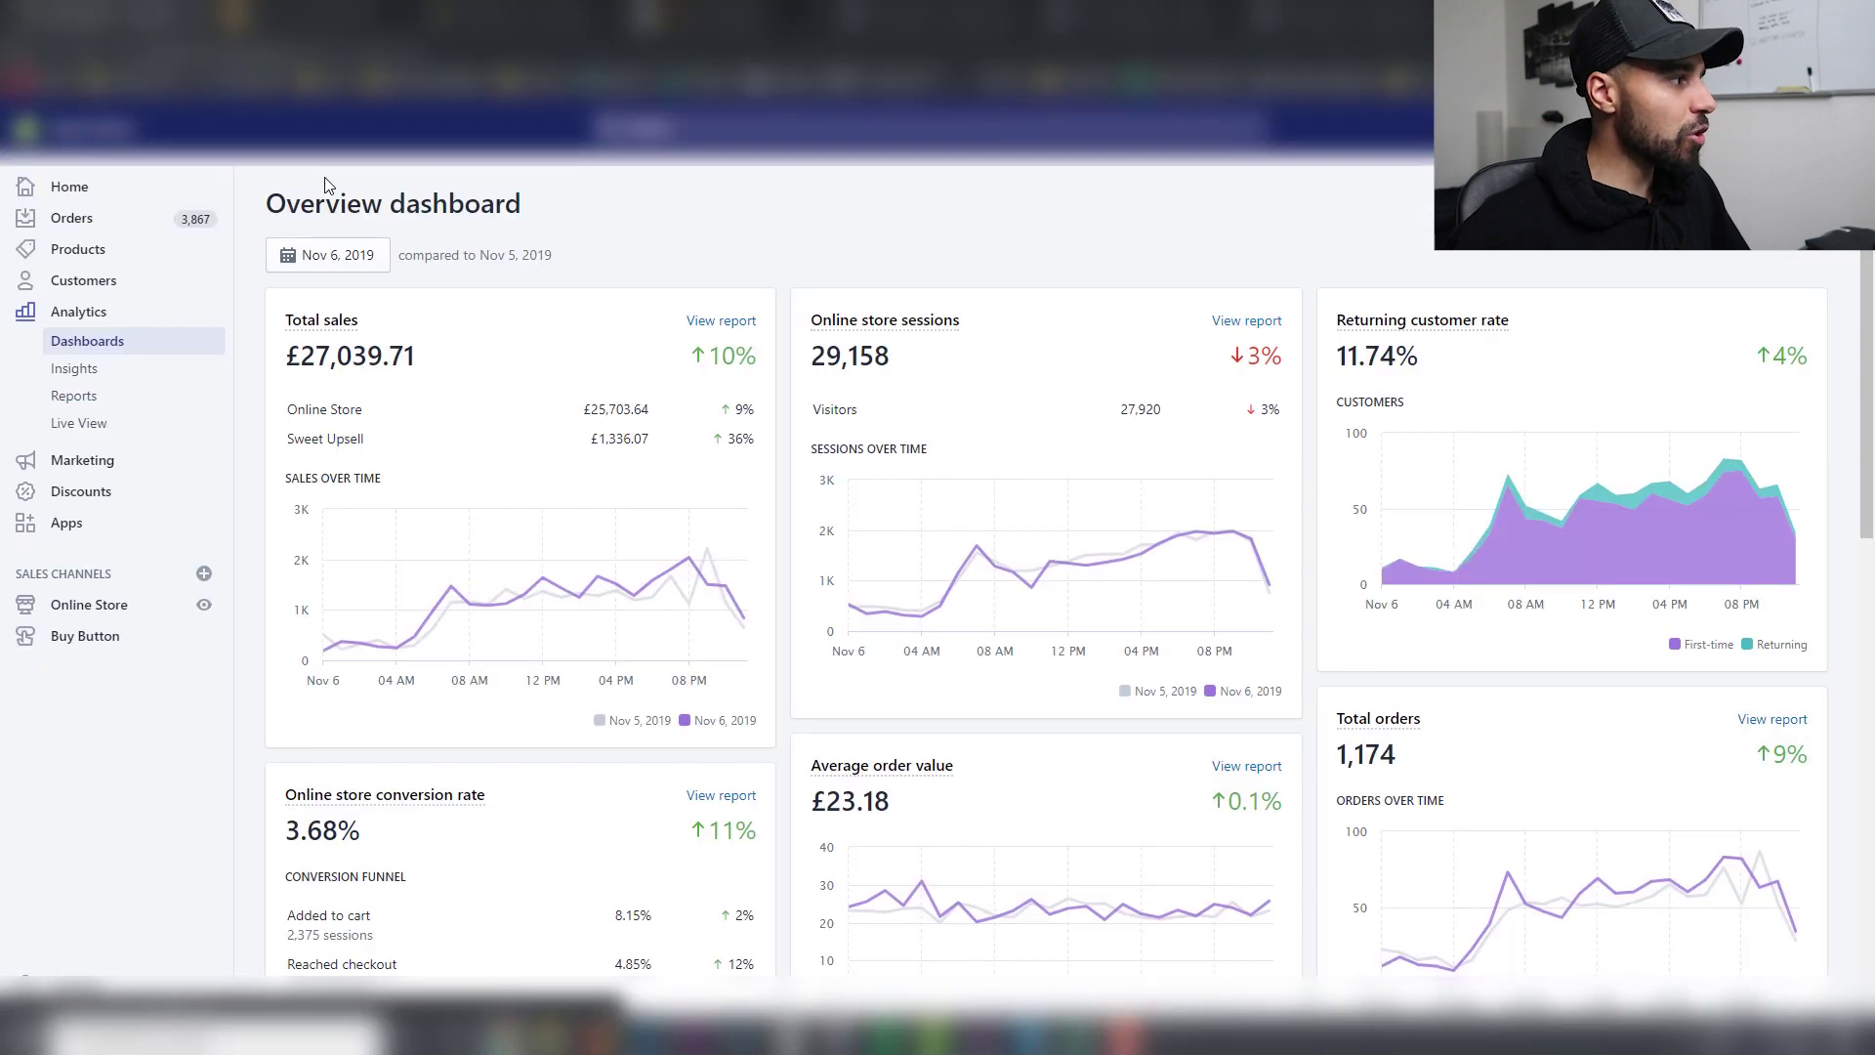
key(F5)
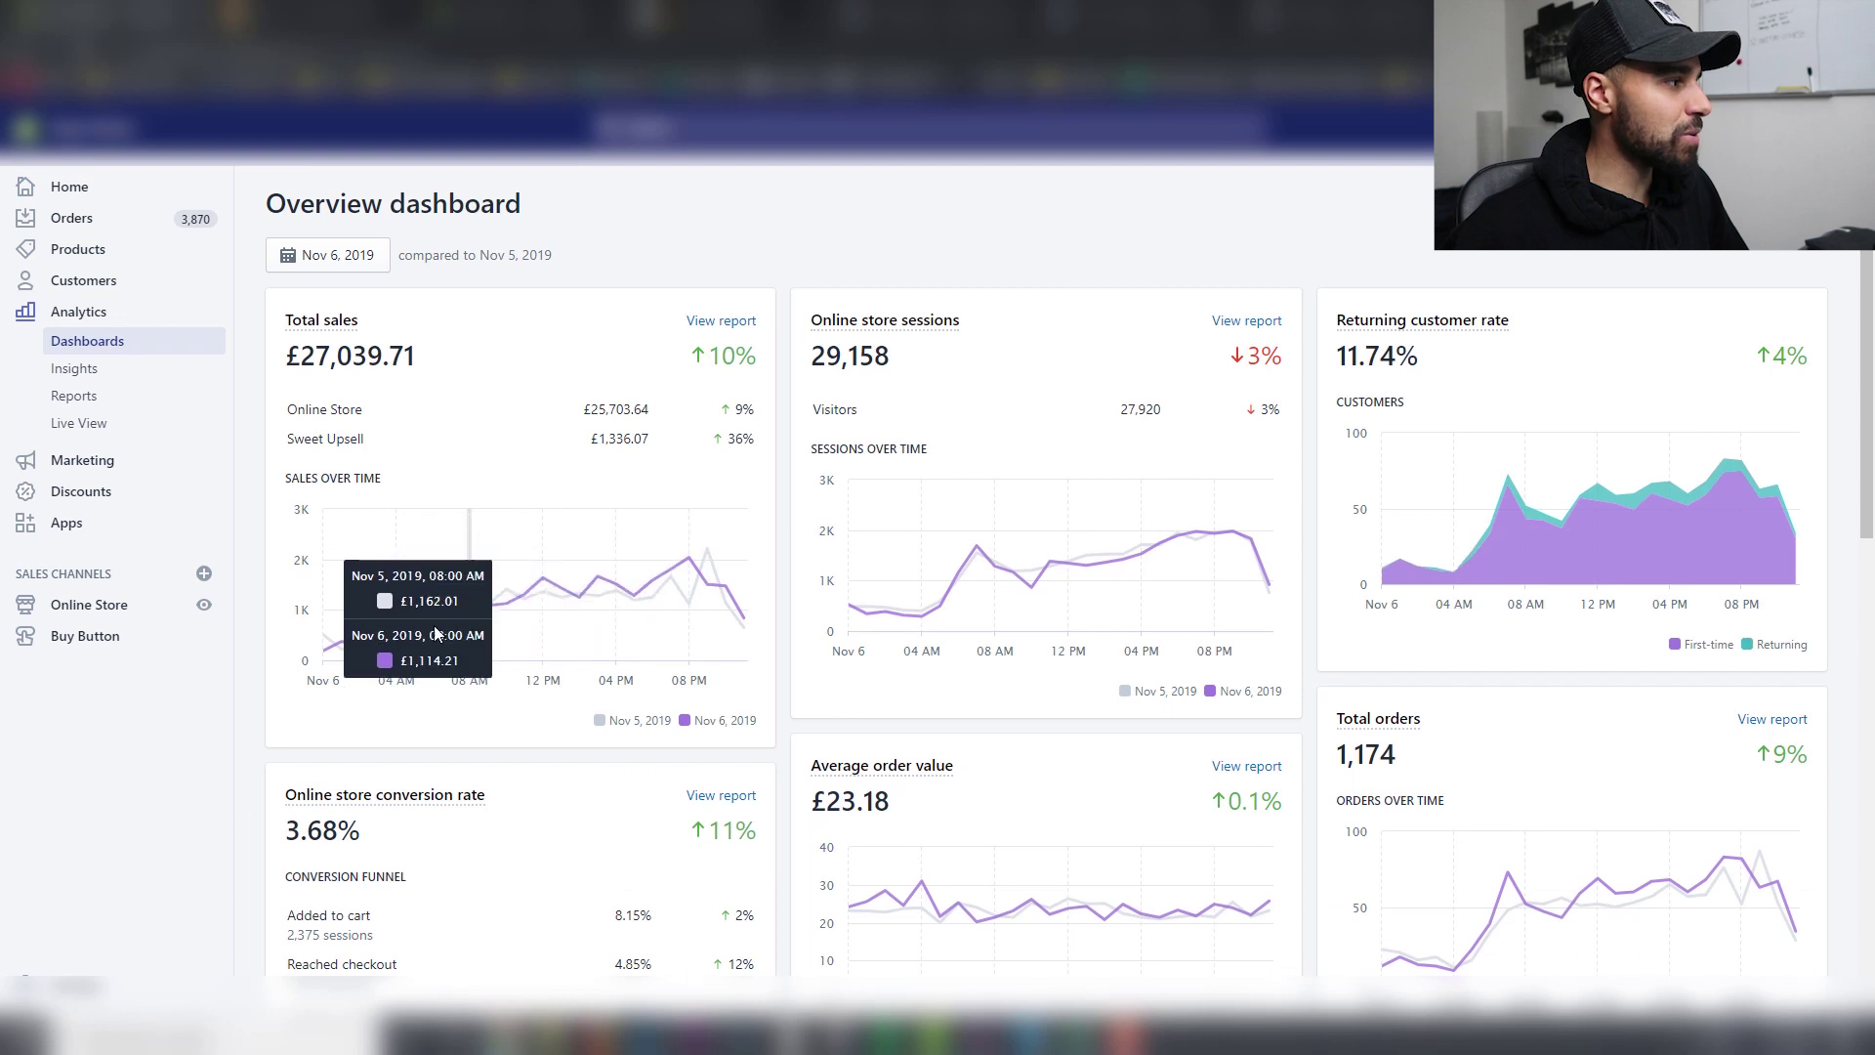
key(ctrl+Tab)
Step: Back in the 35K BREAKDOWN spreadsheet, examine the ad spend, COGS, total spent, profit and margin in the breakdown
click(342, 600)
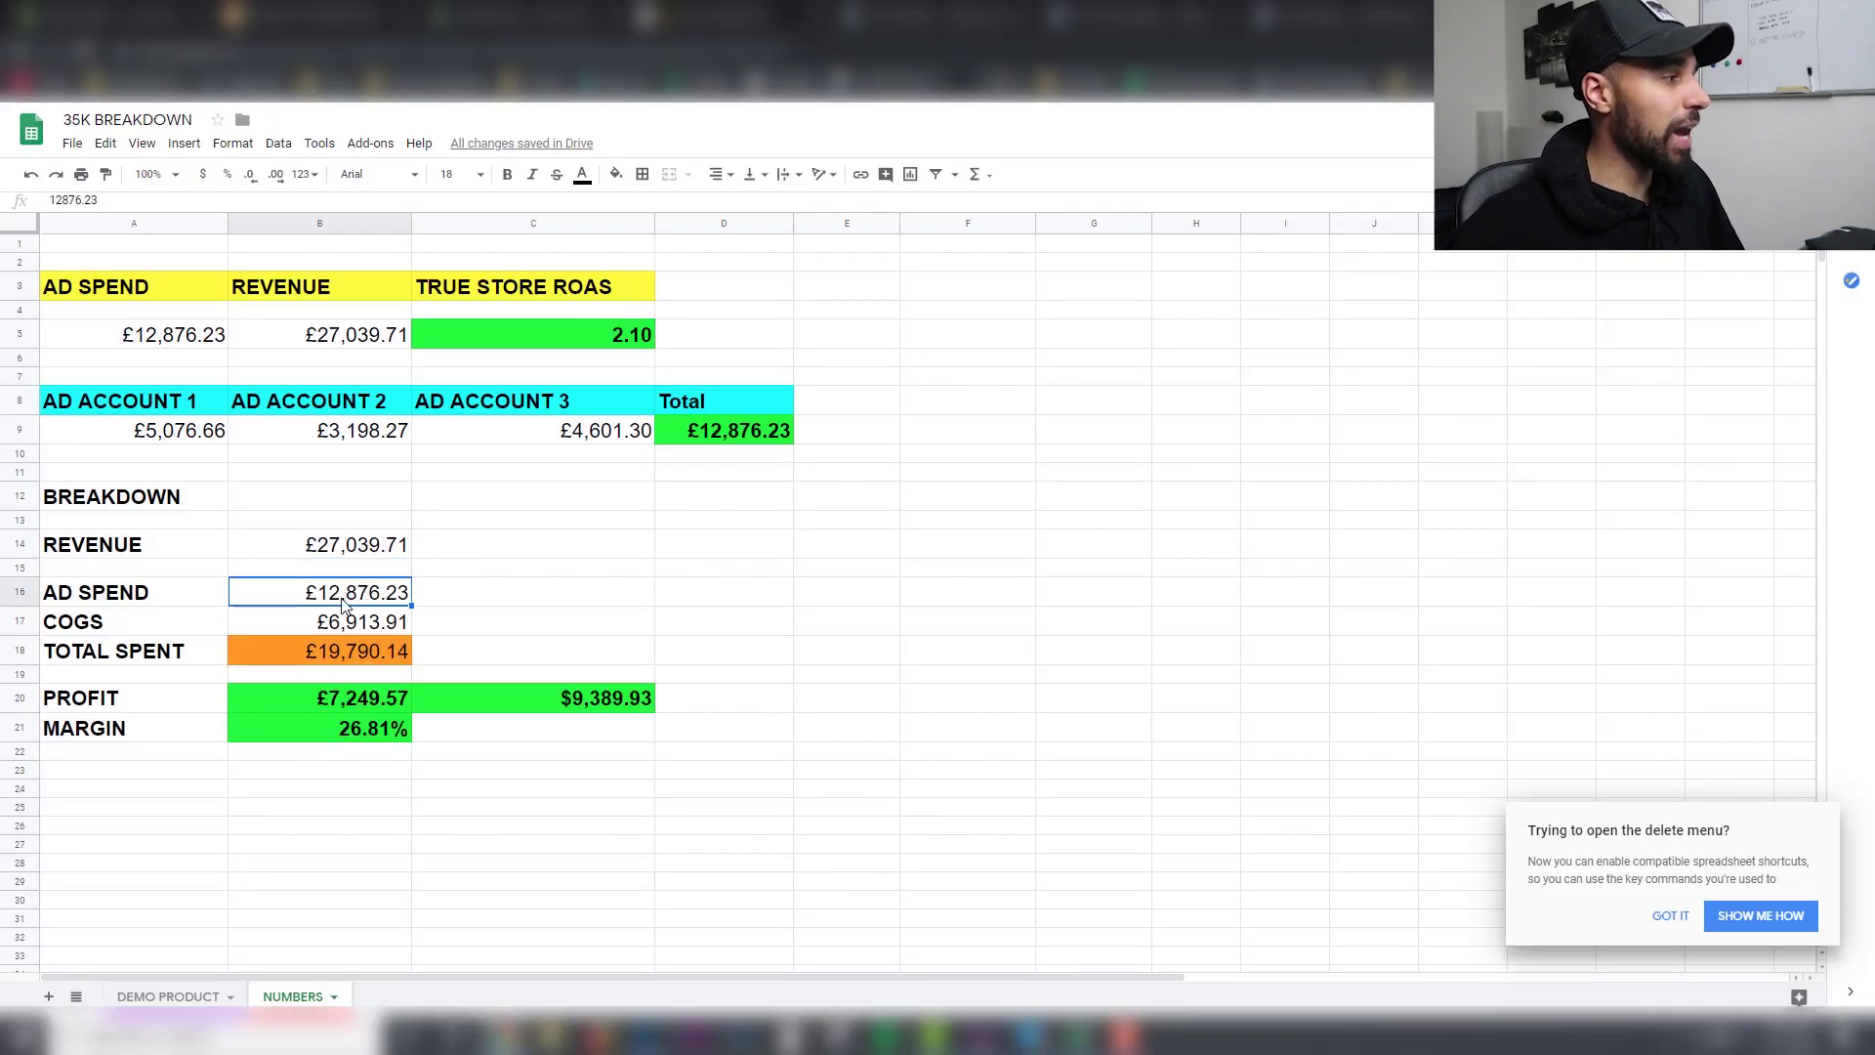
click(345, 628)
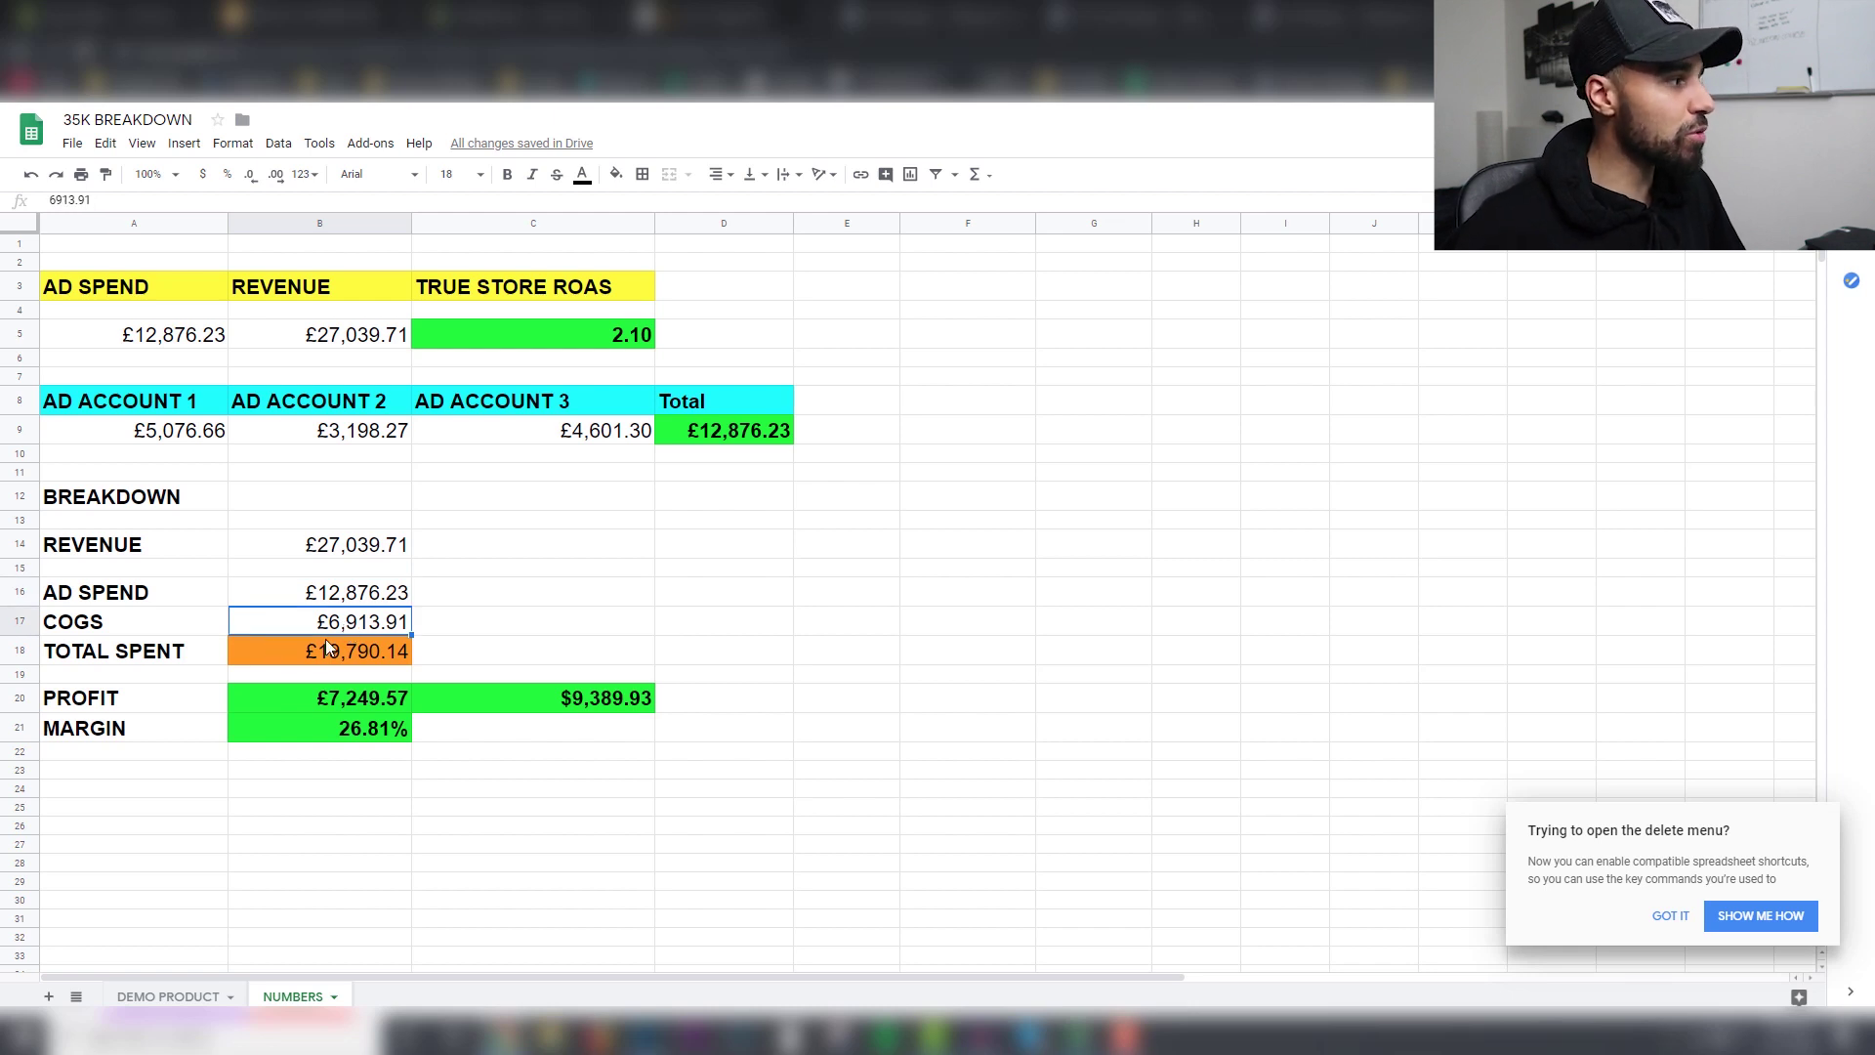
click(342, 652)
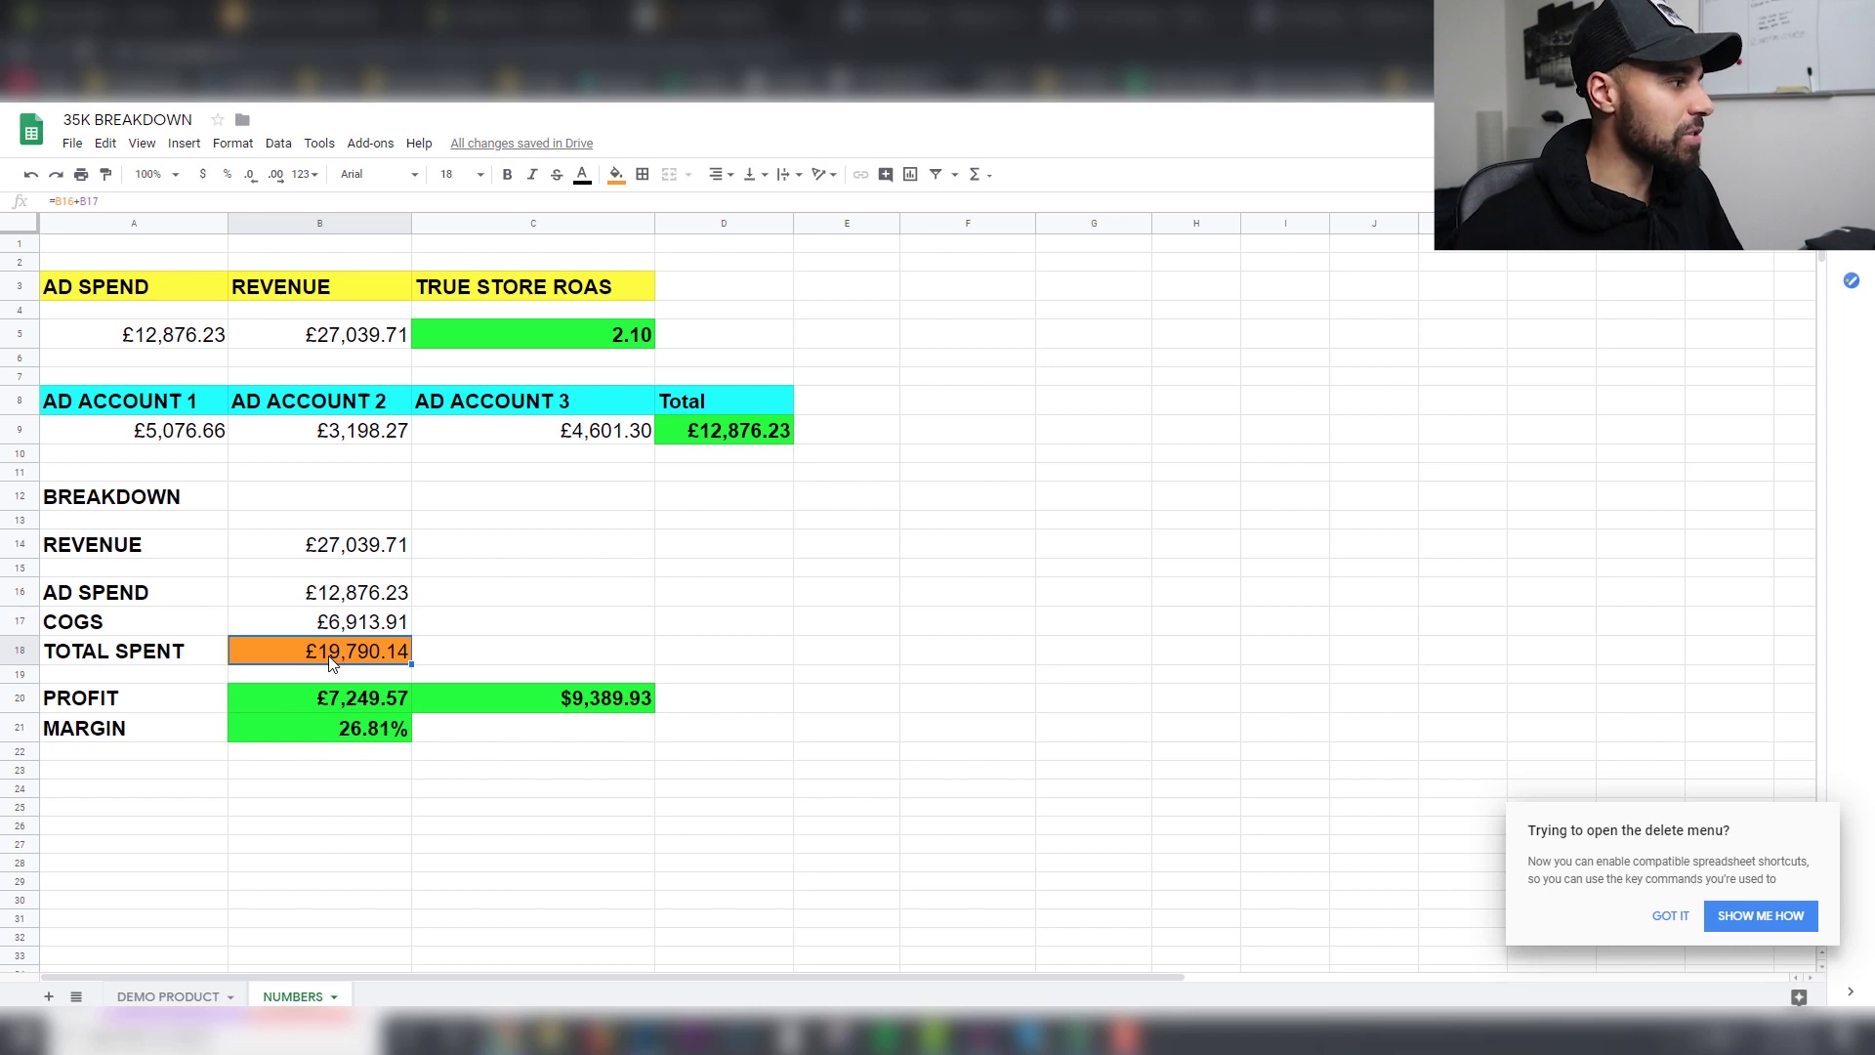
click(344, 706)
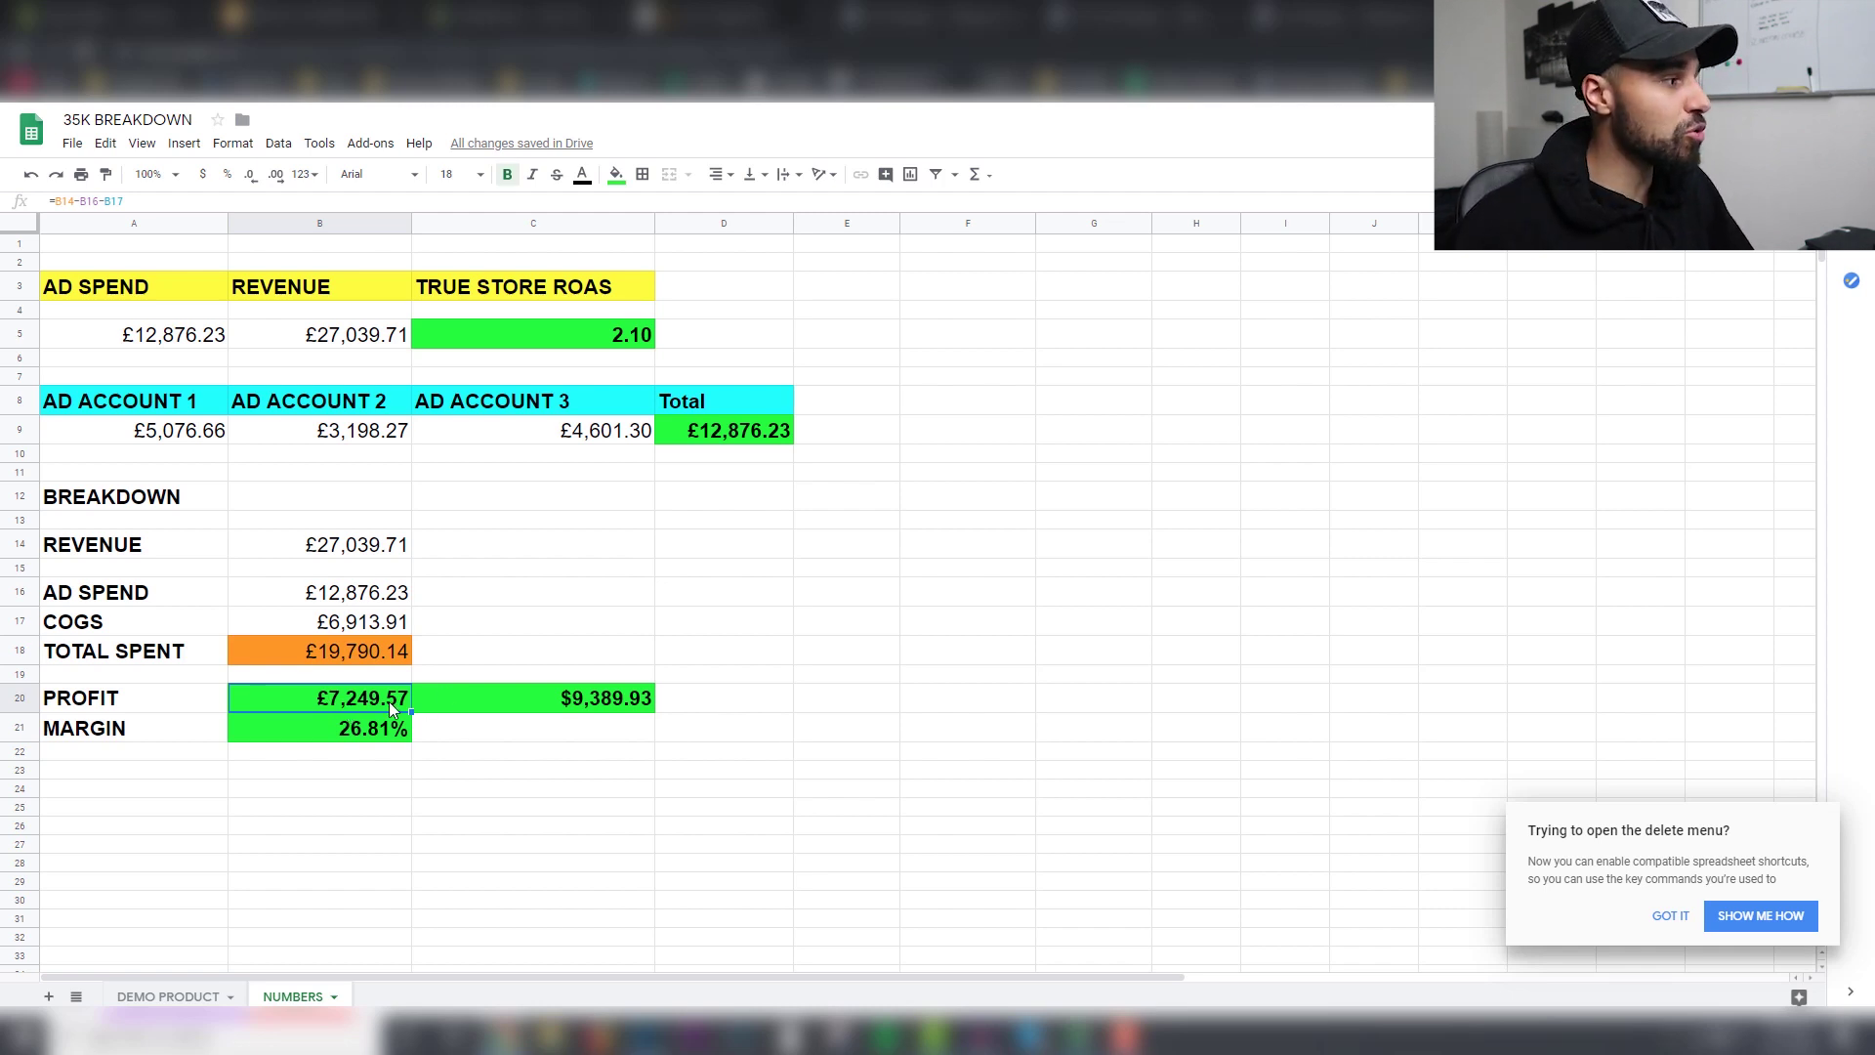
click(671, 705)
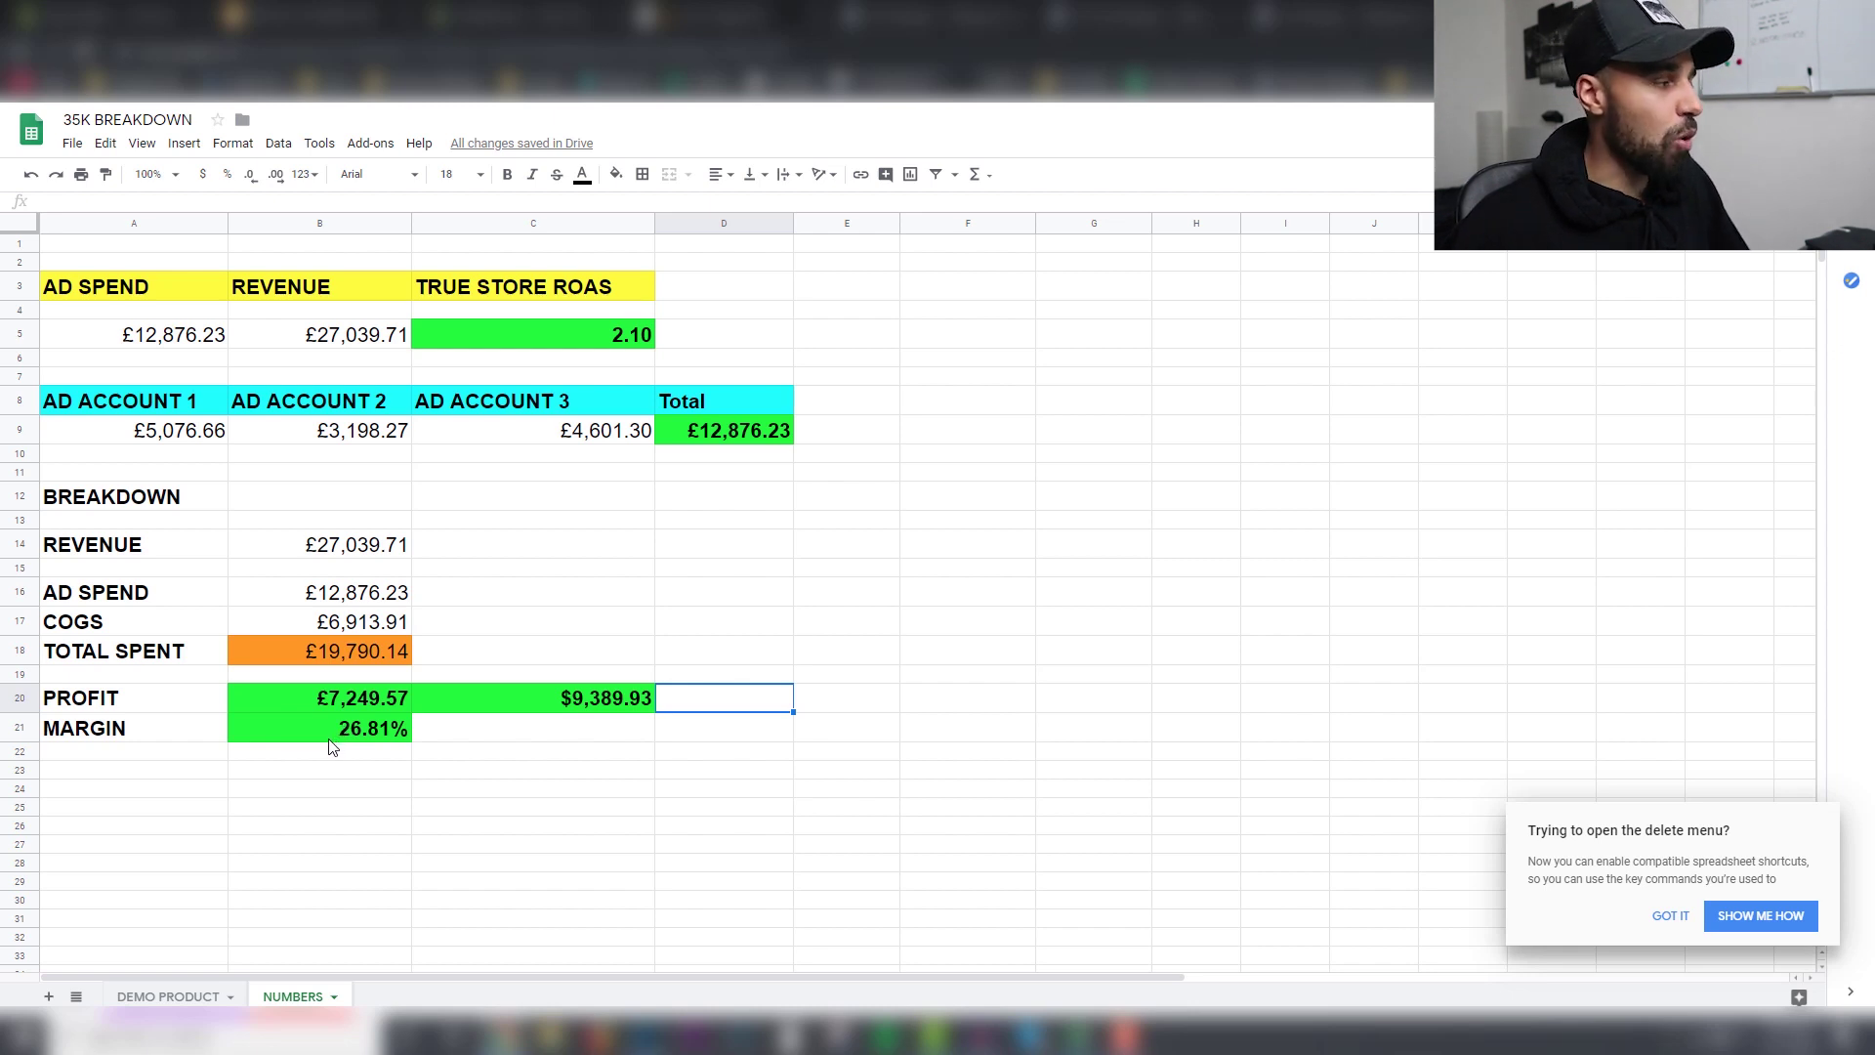
click(508, 736)
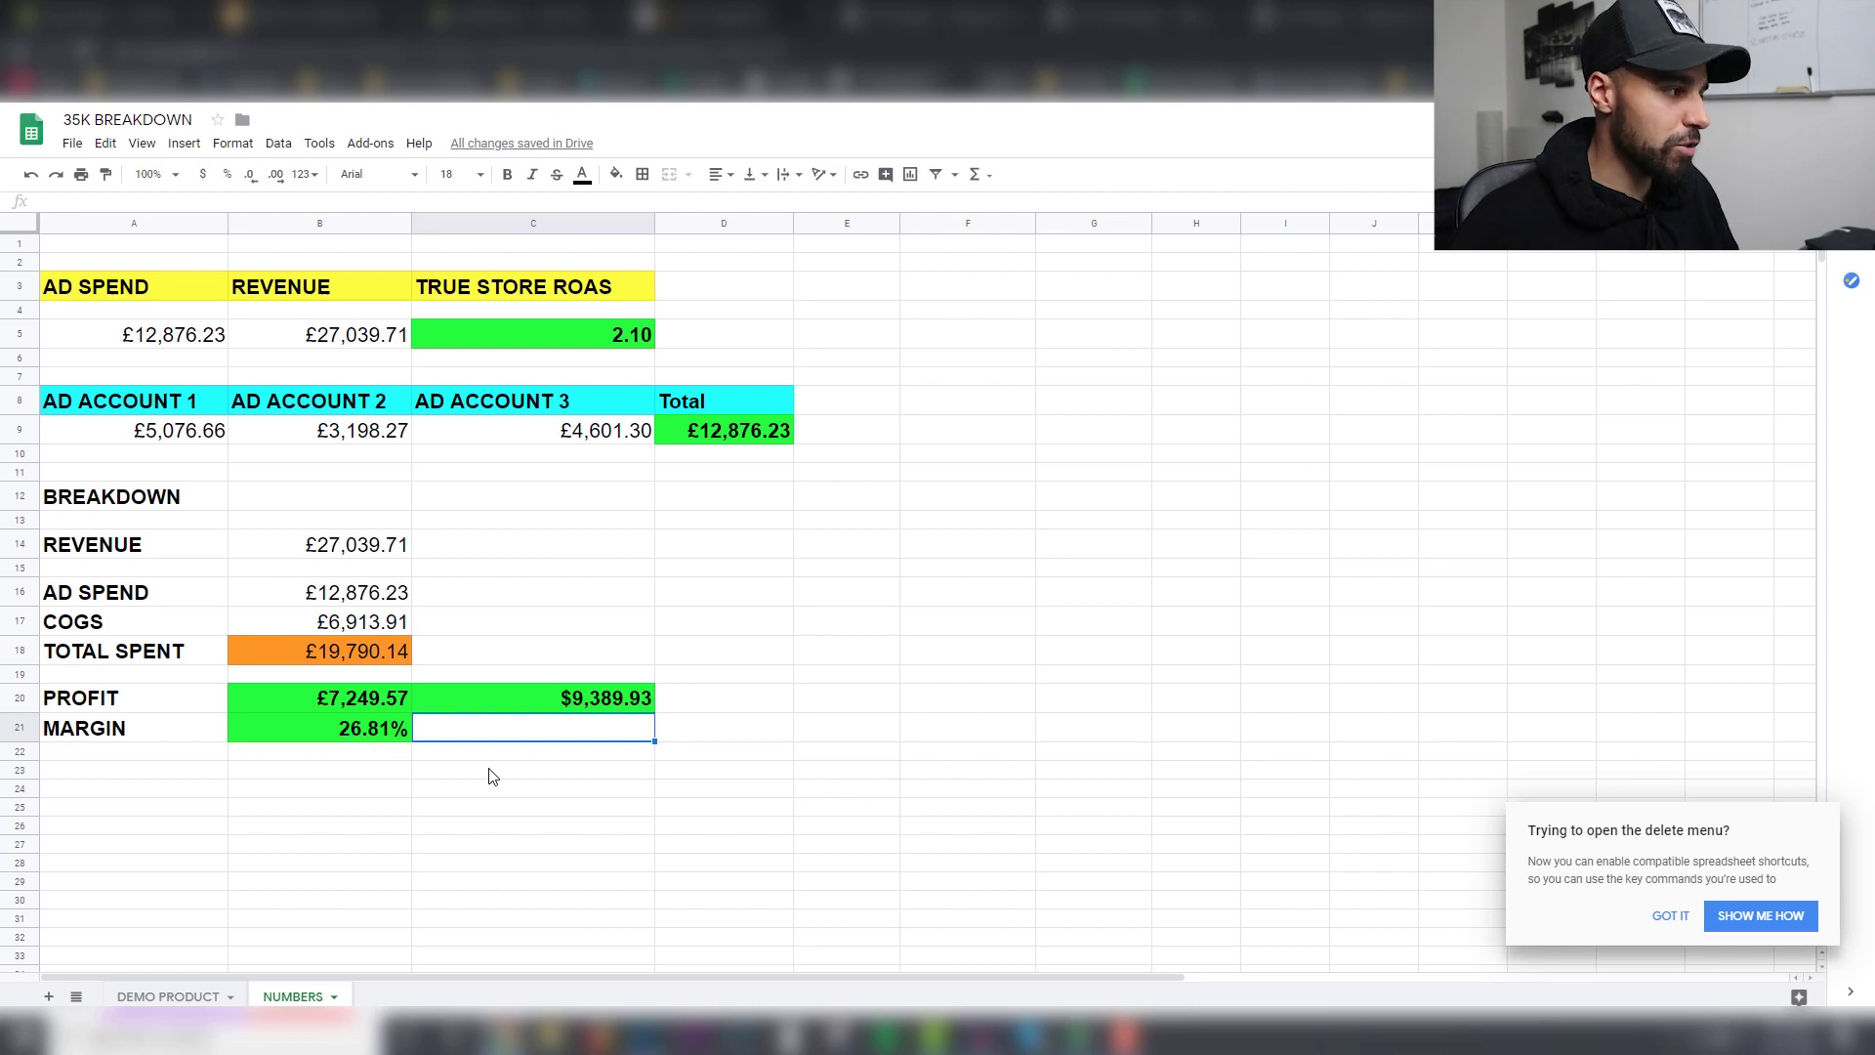
click(662, 734)
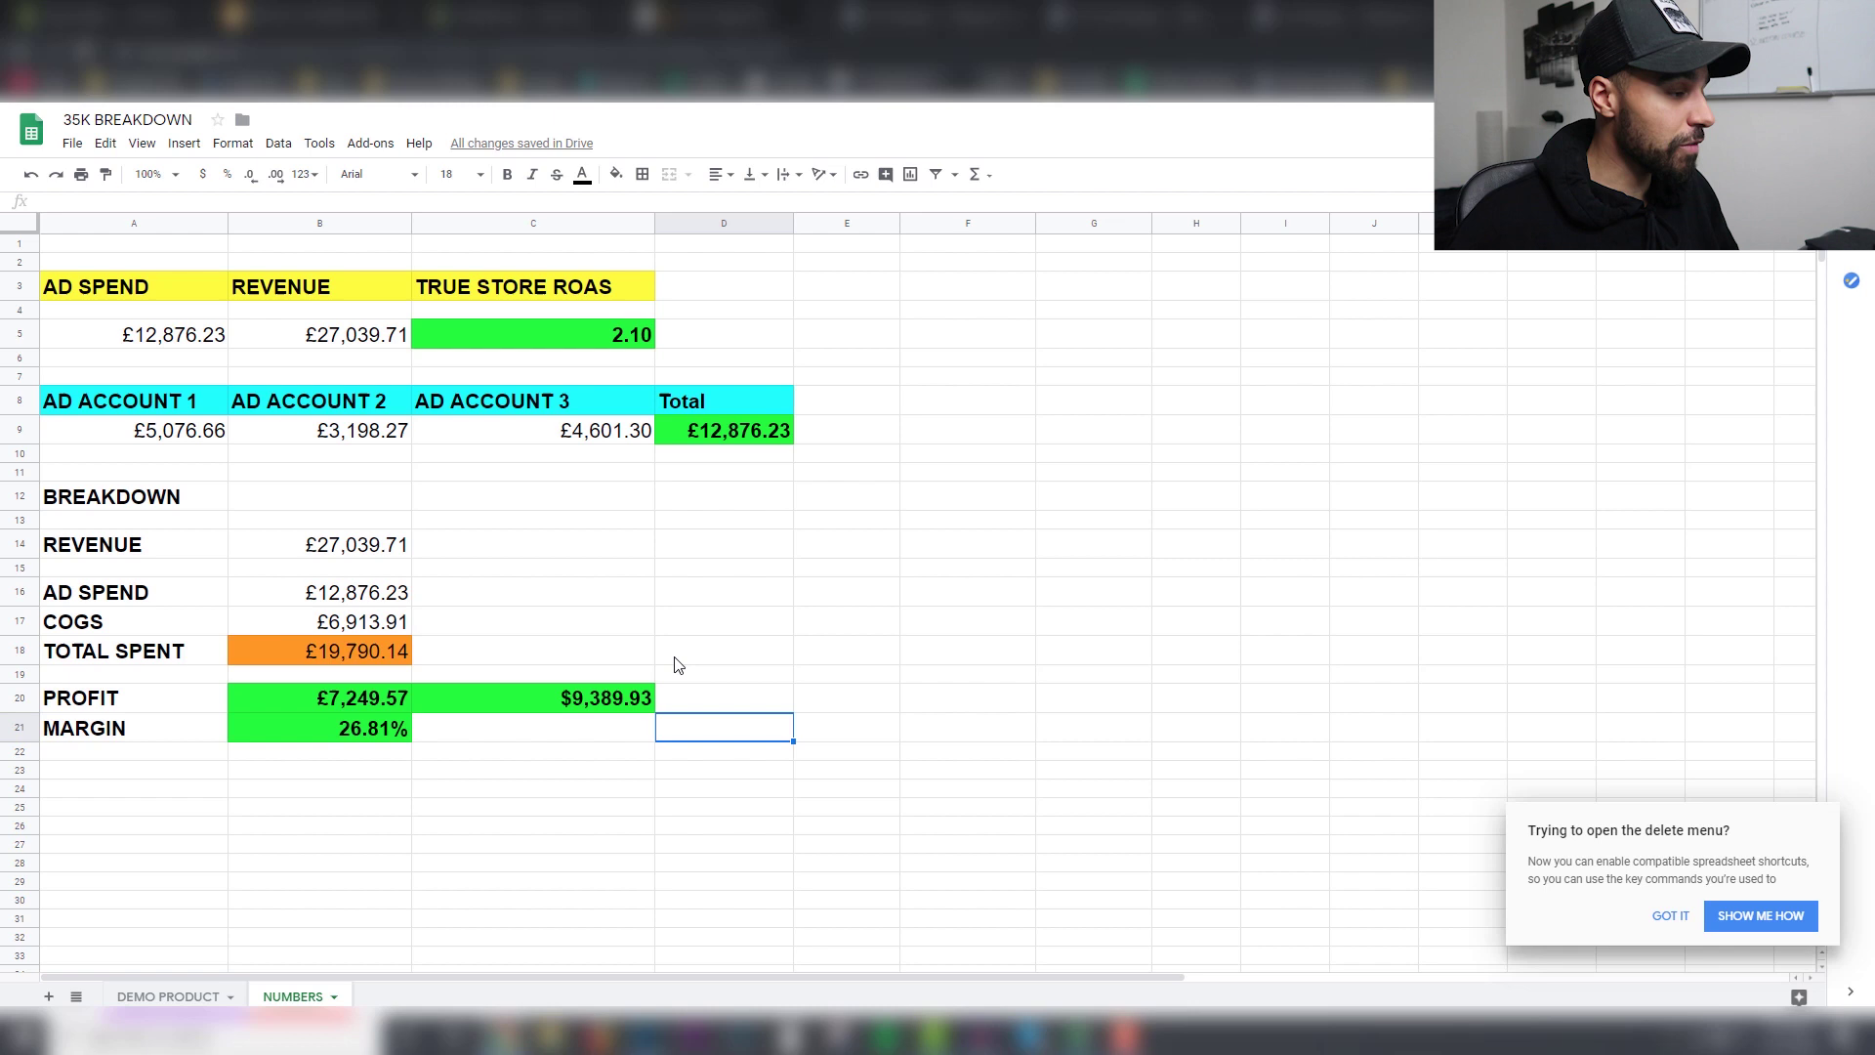
Step: Return to the $35K IN 24 HOURS 2019 presentation and show the slide on the 1-1 consulting call giveaway
drag(737, 631, 835, 646)
drag(882, 569, 943, 589)
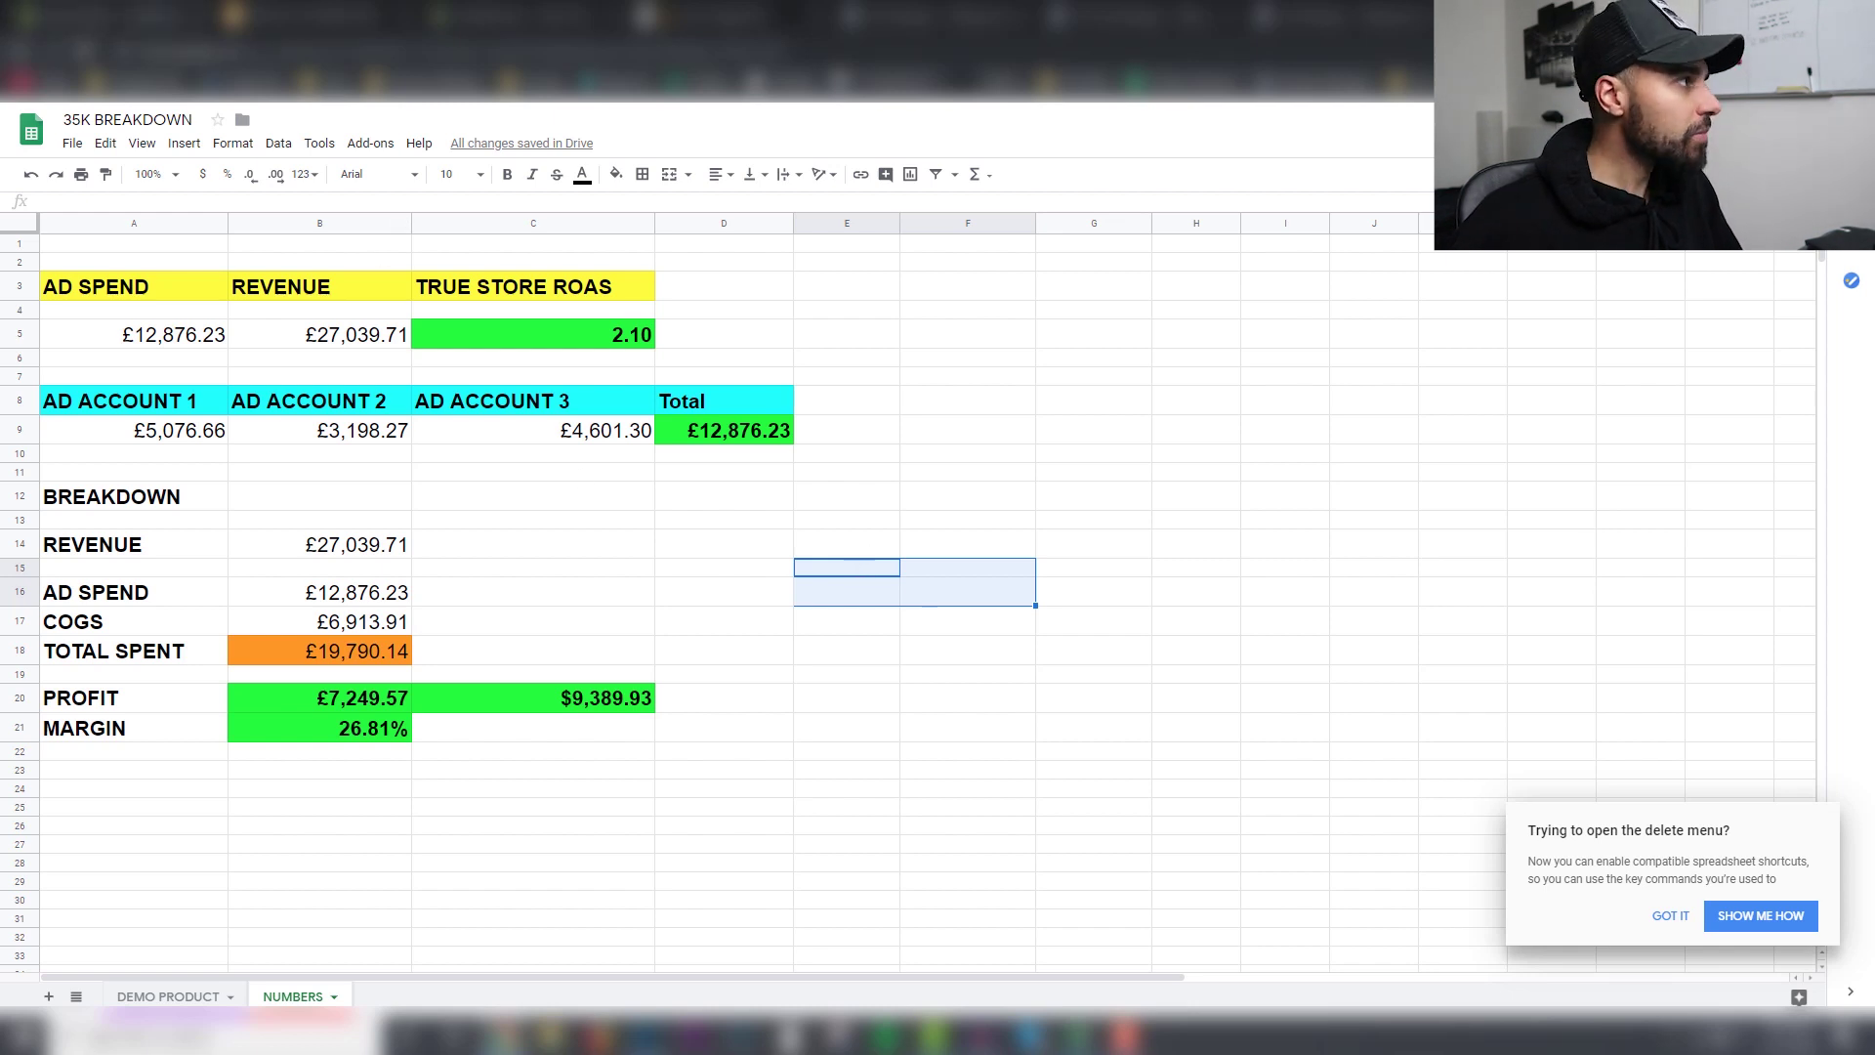
click(356, 27)
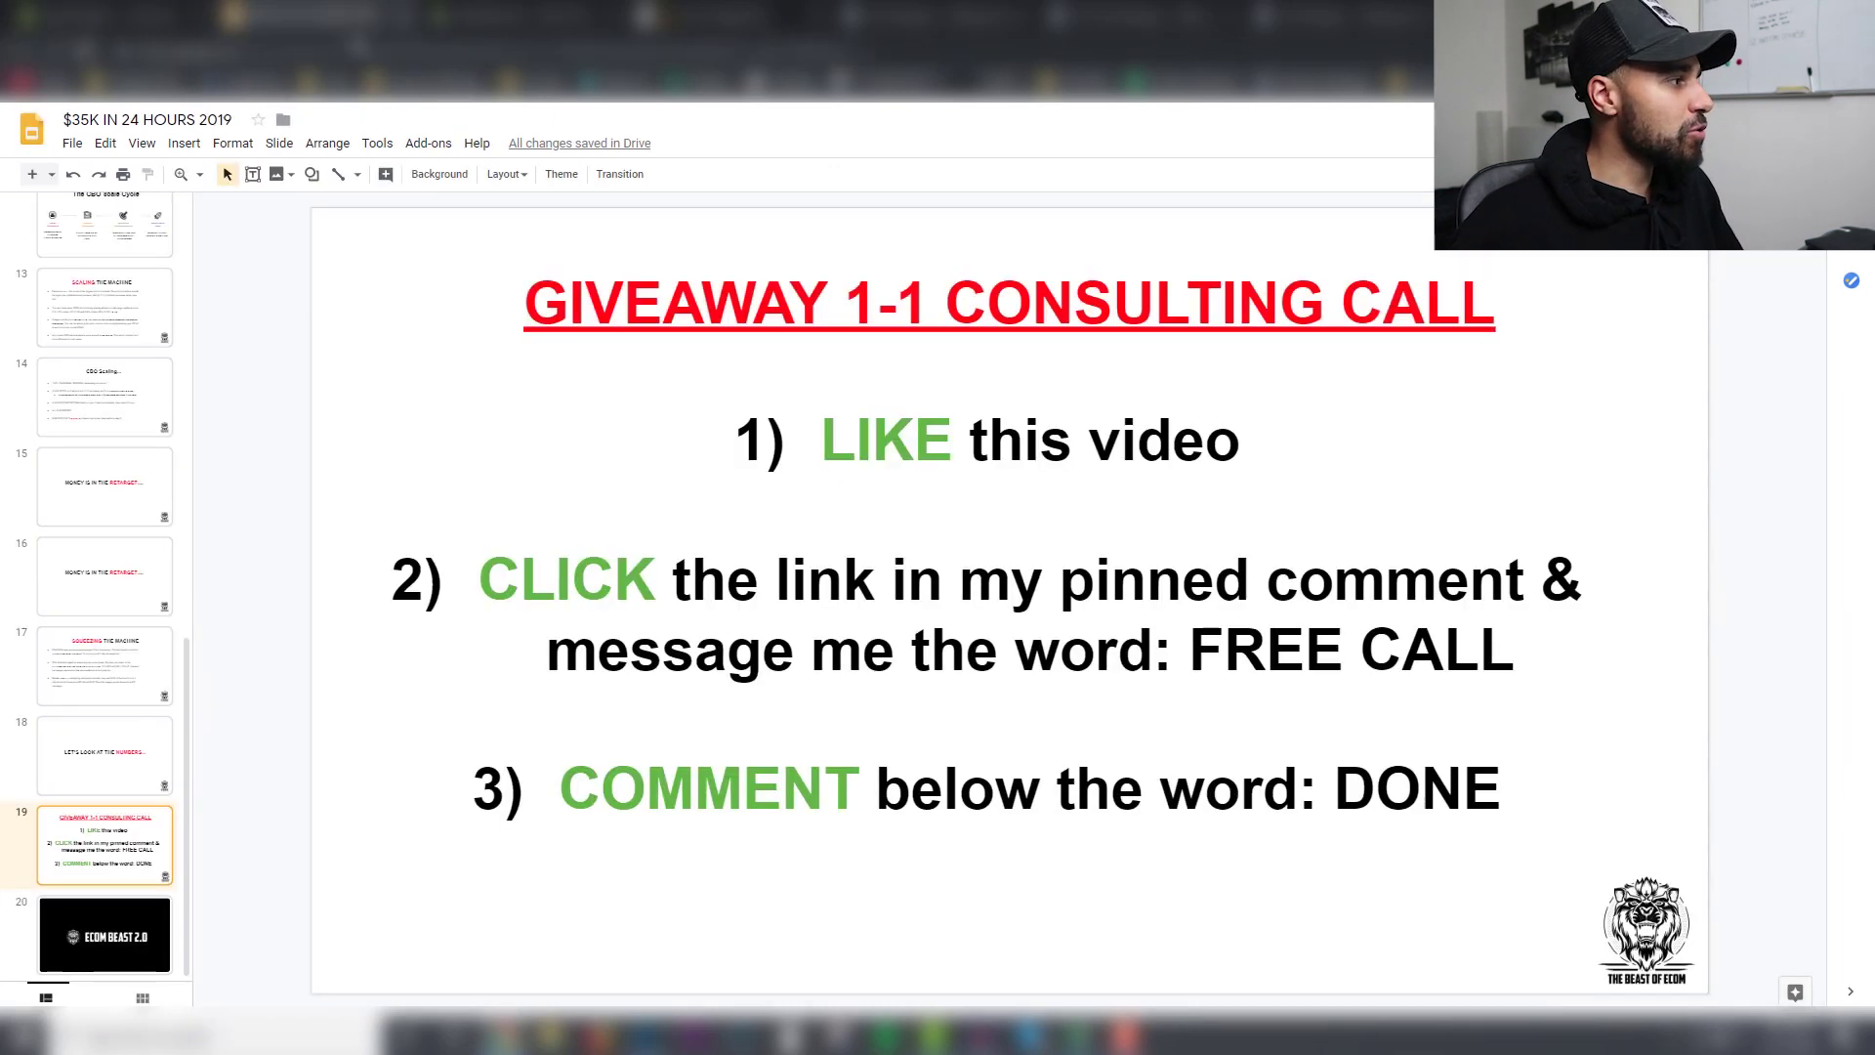